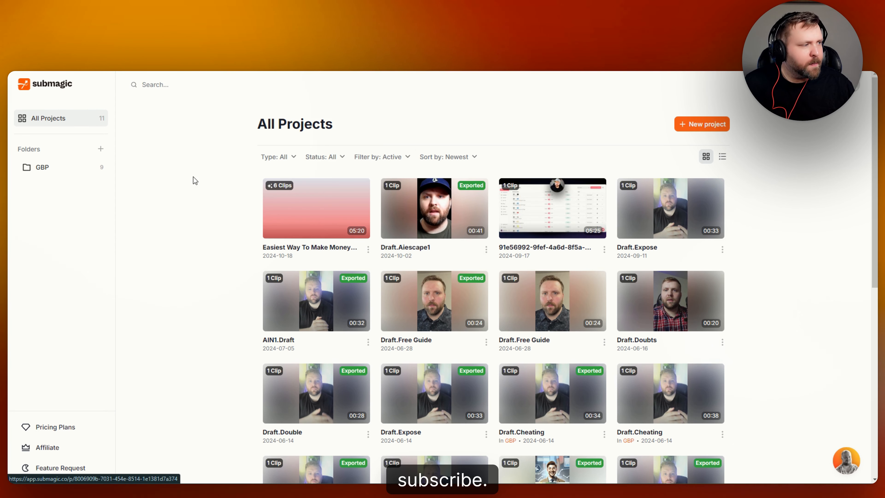
Step: Start a new project folder, then dismiss the prompt without creating it
scroll(240, 307, "down", 3)
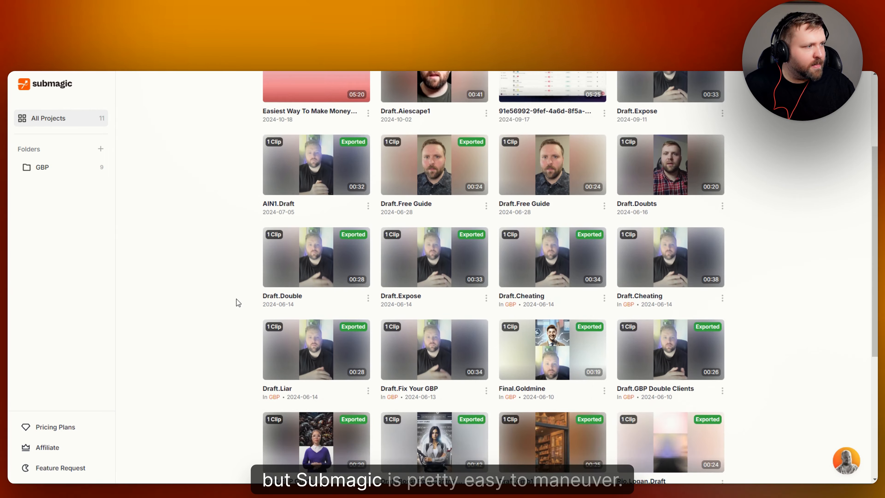
scroll(239, 303, "up", 3)
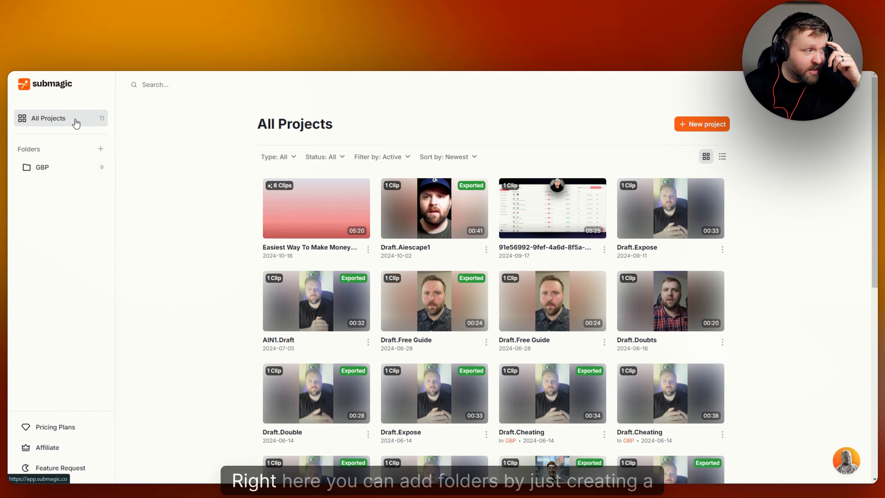
left_click(101, 150)
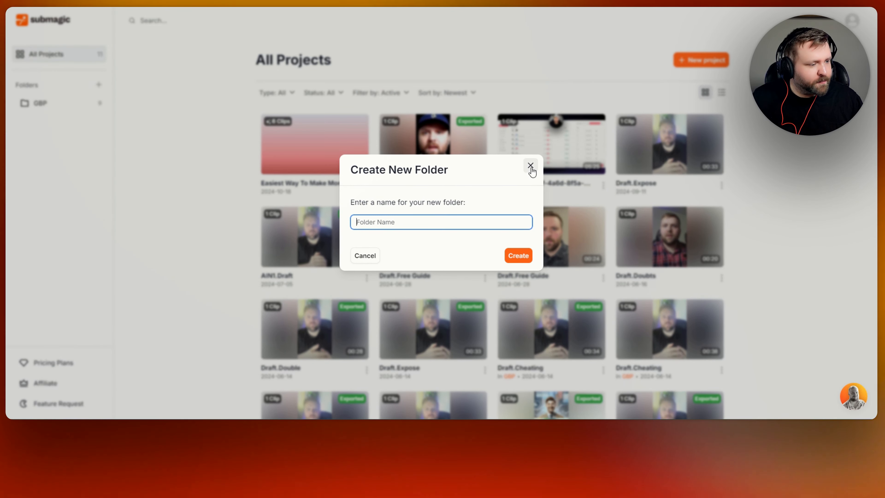
left_click(530, 165)
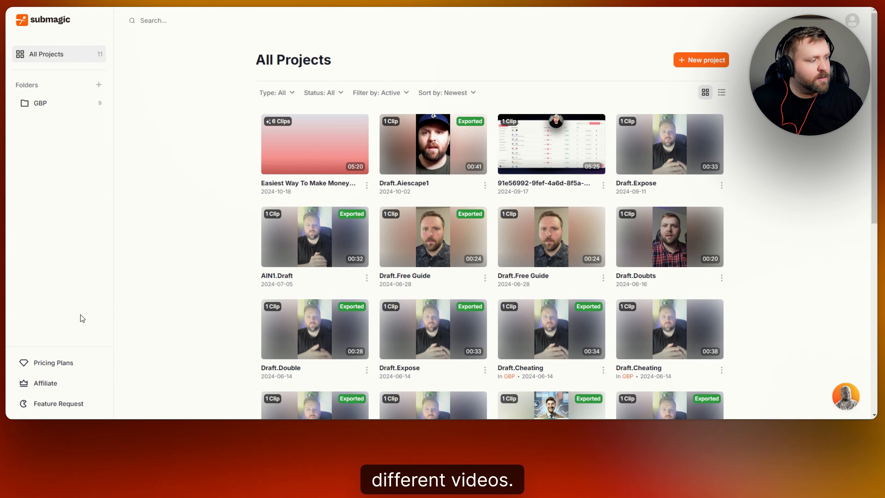
Step: Bring up the Submagic subscription pricing plans
left_click(66, 364)
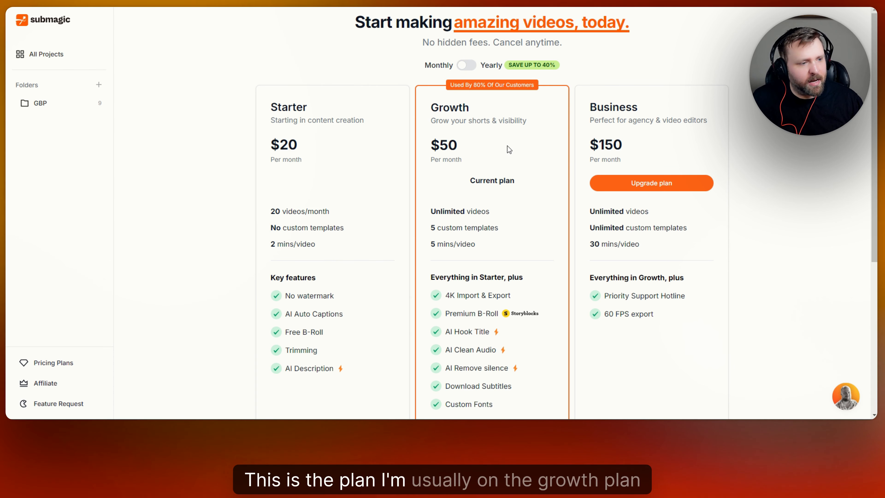
scroll(469, 225, "down", 3)
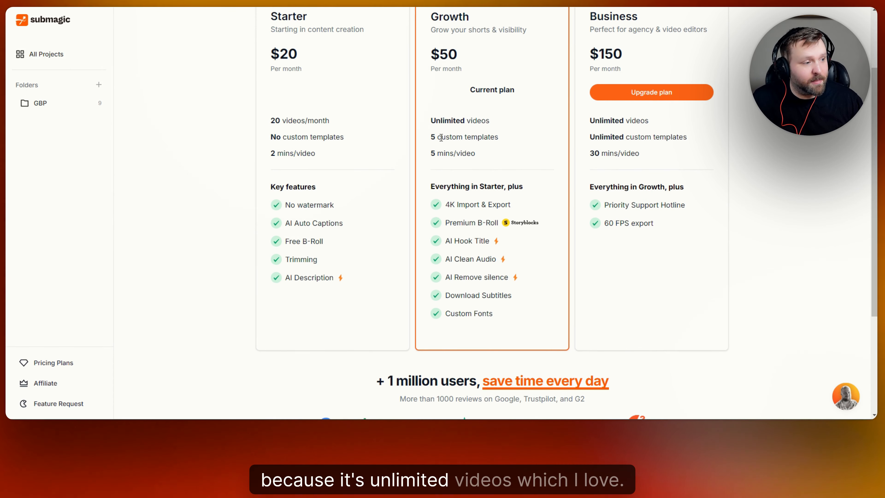
scroll(533, 236, "up", 2)
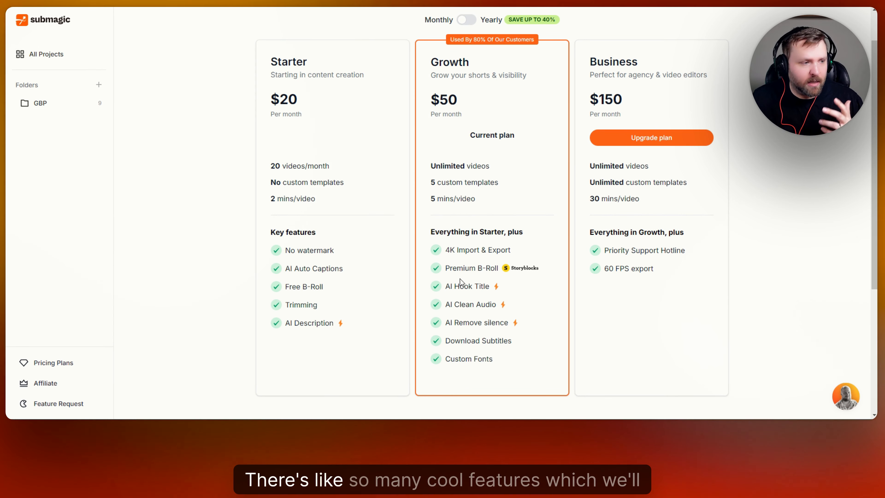
scroll(456, 285, "up", 2)
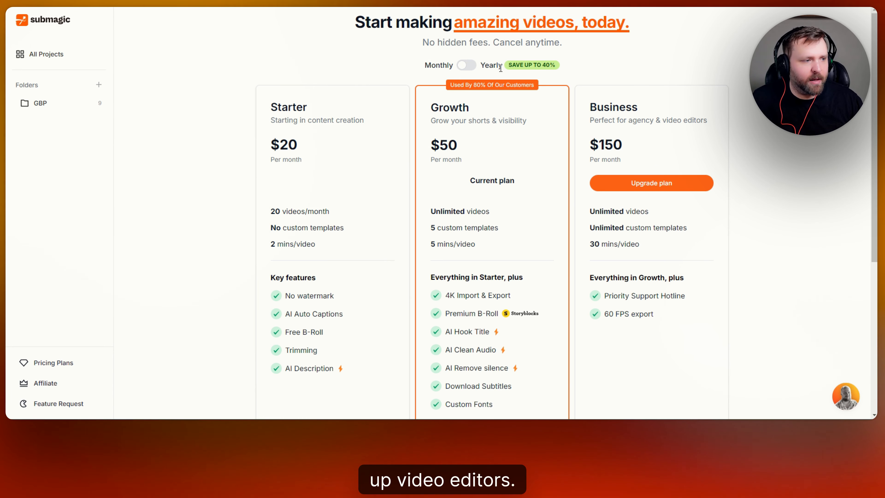
Step: Compare yearly and monthly billing prices, then return to the list of all projects
left_click(471, 65)
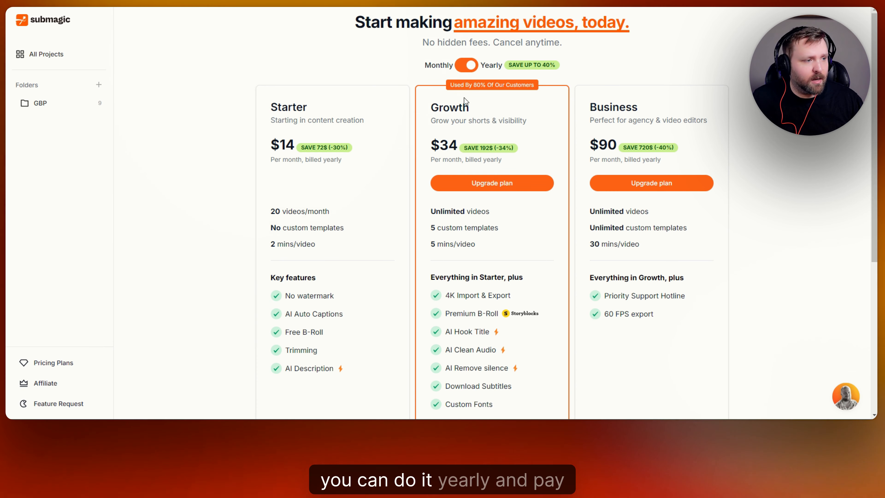
scroll(537, 162, "down", 5)
scroll(545, 172, "up", 5)
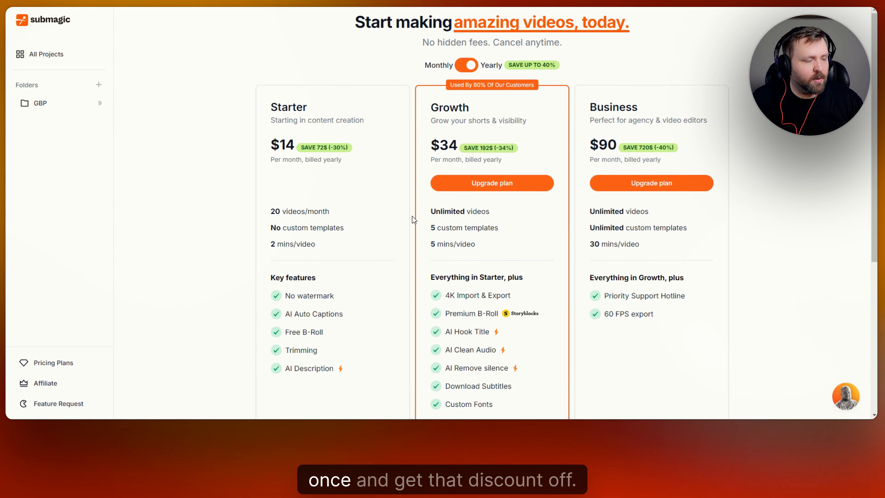
left_click(468, 69)
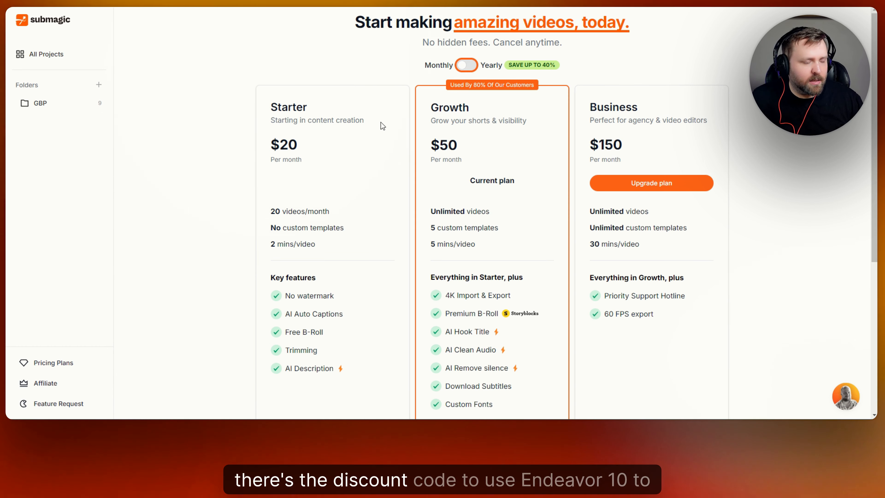
left_click(94, 63)
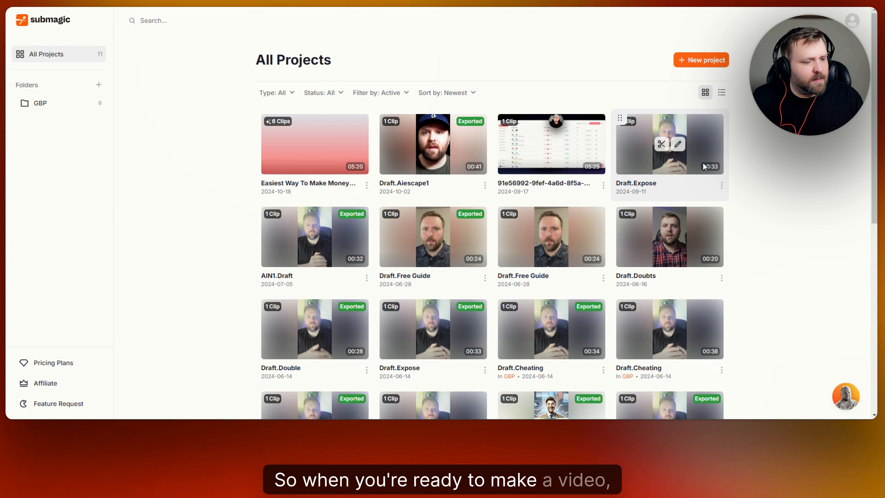
Step: Toggle the projects between list and thumbnail grid layout, ending on thumbnails
left_click(722, 98)
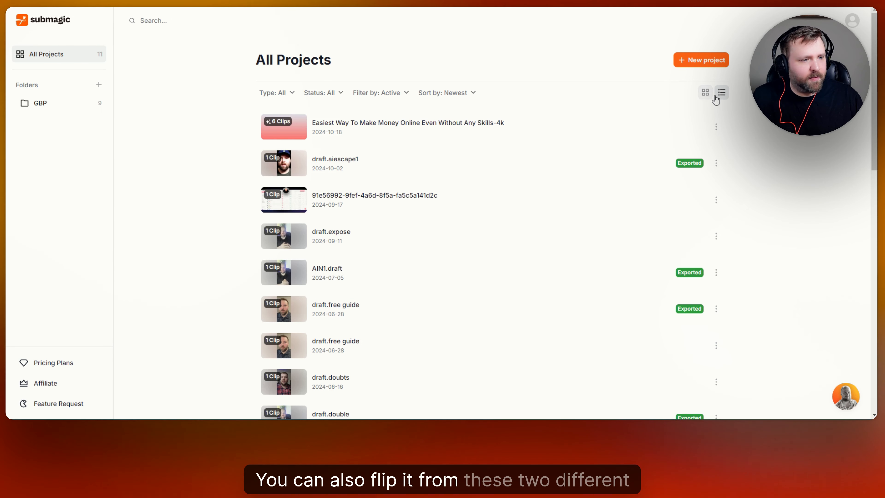
left_click(705, 93)
left_click(722, 93)
left_click(706, 95)
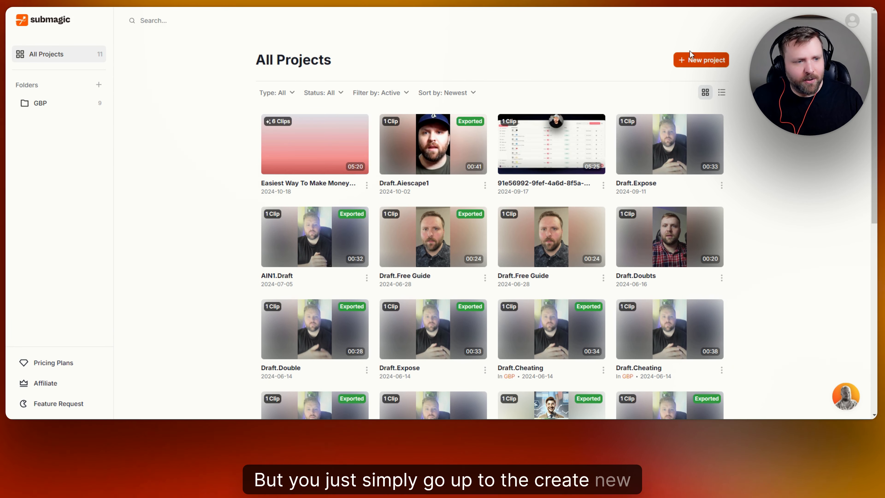
Step: Start a new captioning project with the 'rio sitting down girl' video, then close the upload prompt
left_click(709, 63)
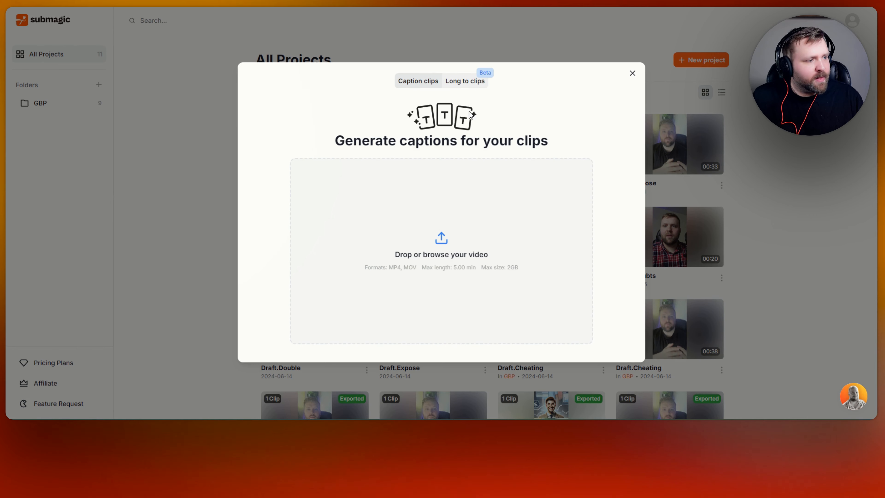
left_click(442, 241)
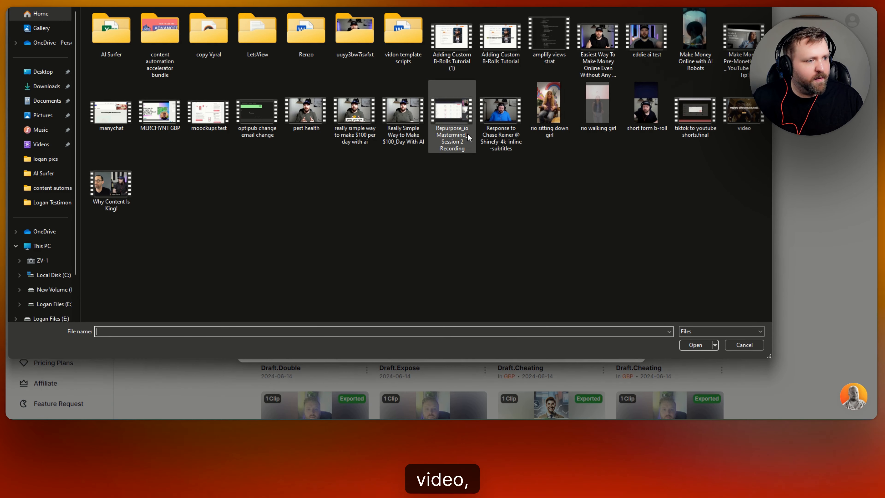
left_click(549, 109)
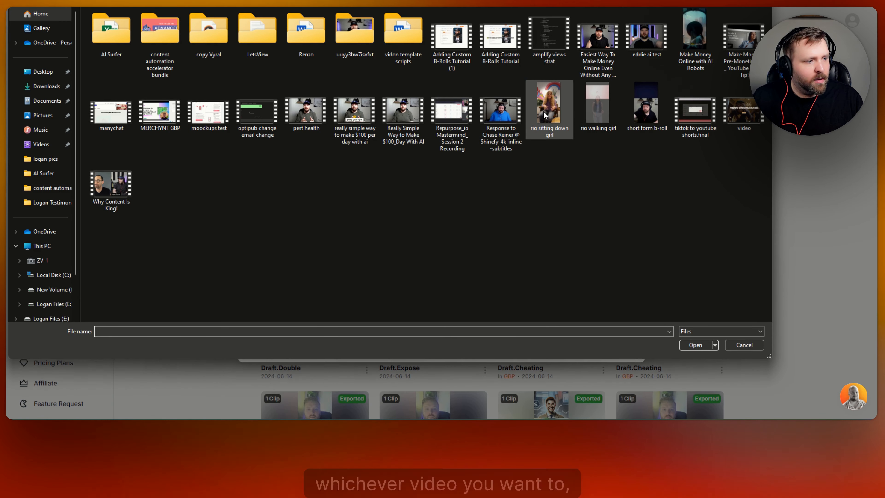
left_click(697, 346)
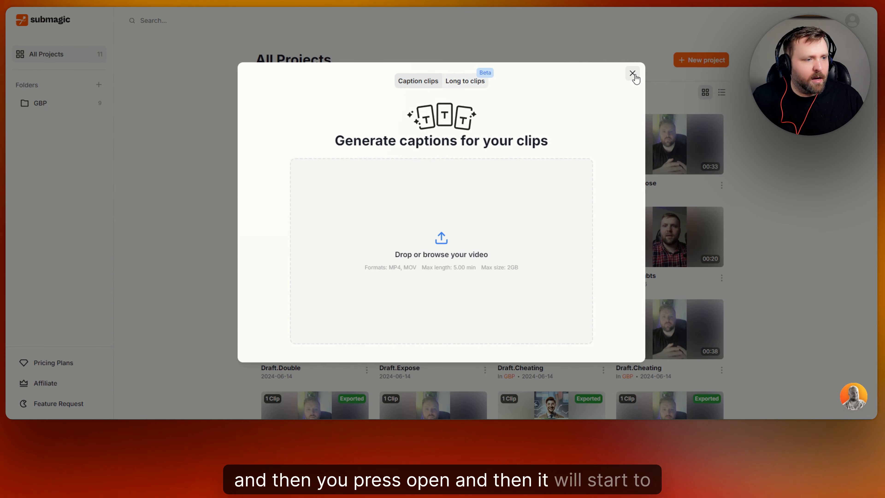
left_click(633, 73)
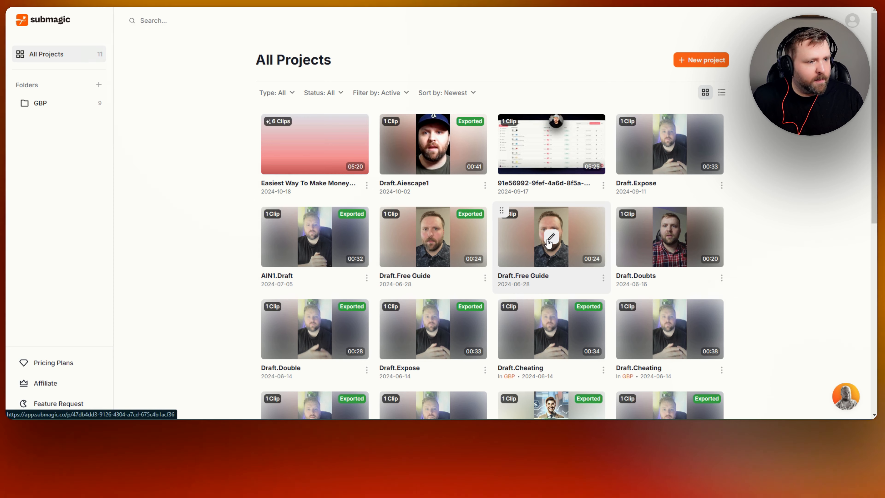
Step: Start a new captioning project again and load the 'rio sitting down girl' video
left_click(707, 63)
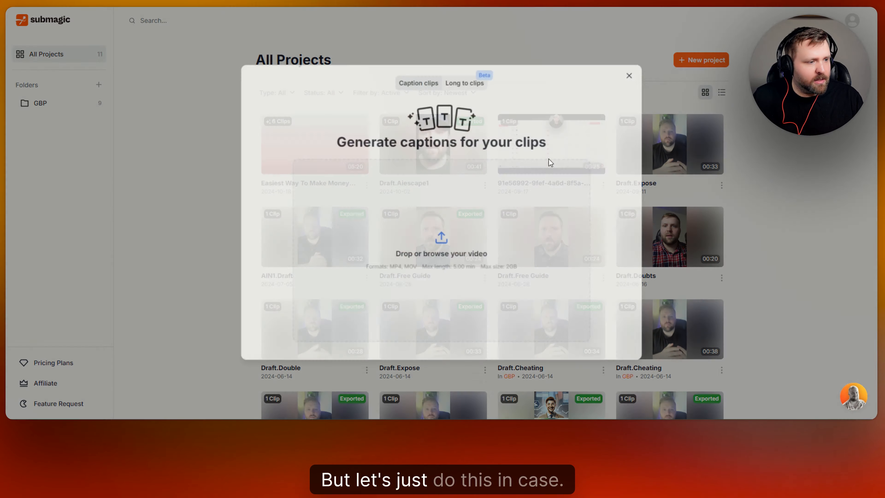
left_click(450, 245)
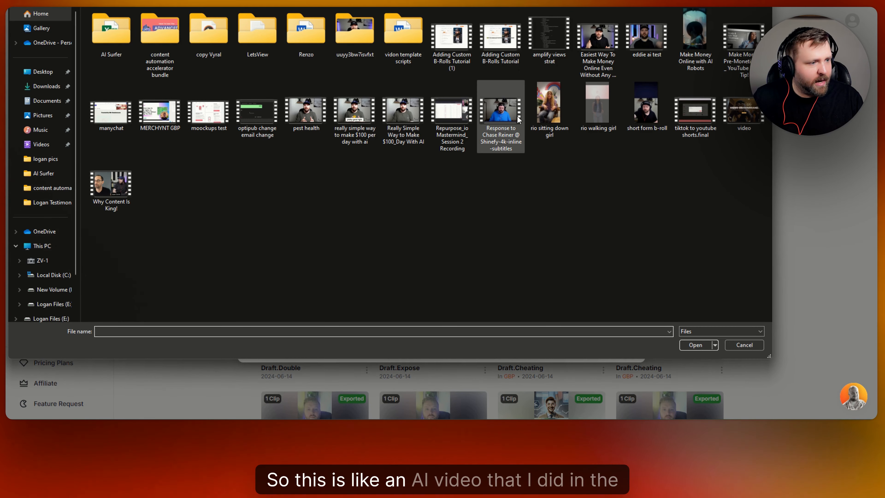
left_click(549, 105)
left_click(694, 345)
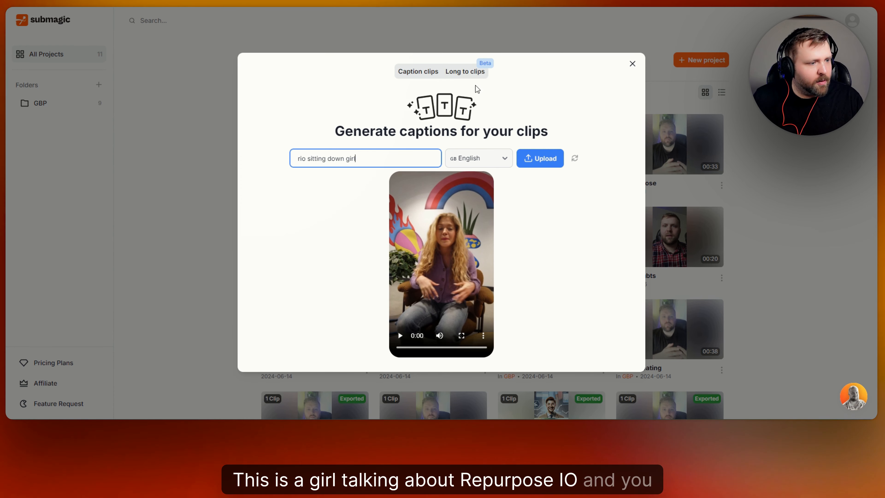
Step: Upload the 'rio sitting down girl' video to generate its English captions
left_click(545, 159)
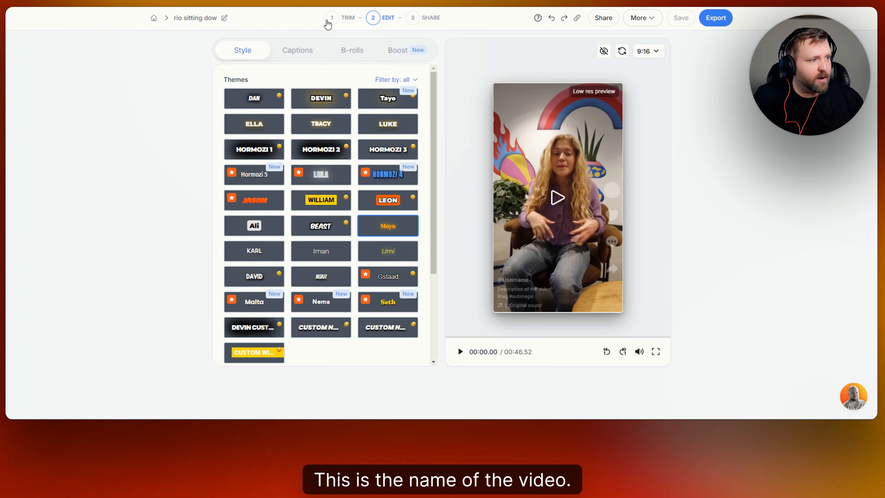
Step: In the Trim step, remove the 4 detected silences (2.2s), shortening the video to 00:44.24
left_click(335, 20)
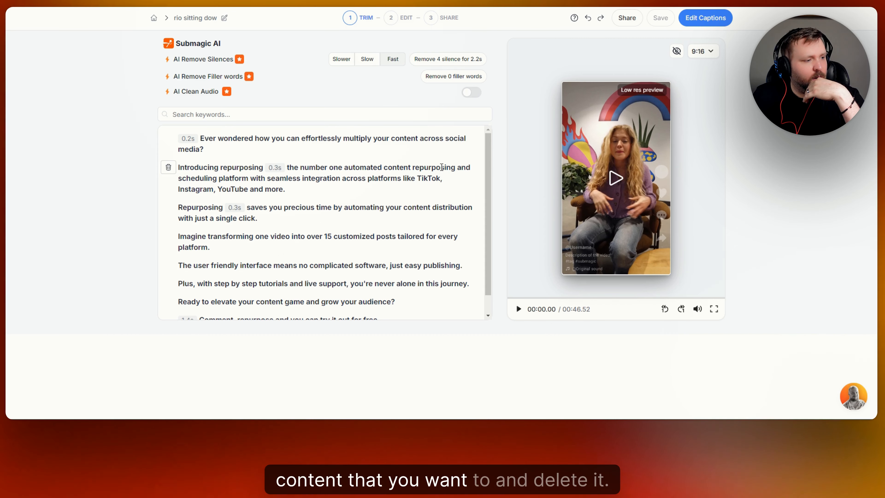
scroll(359, 183, "down", 1)
scroll(361, 187, "up", 1)
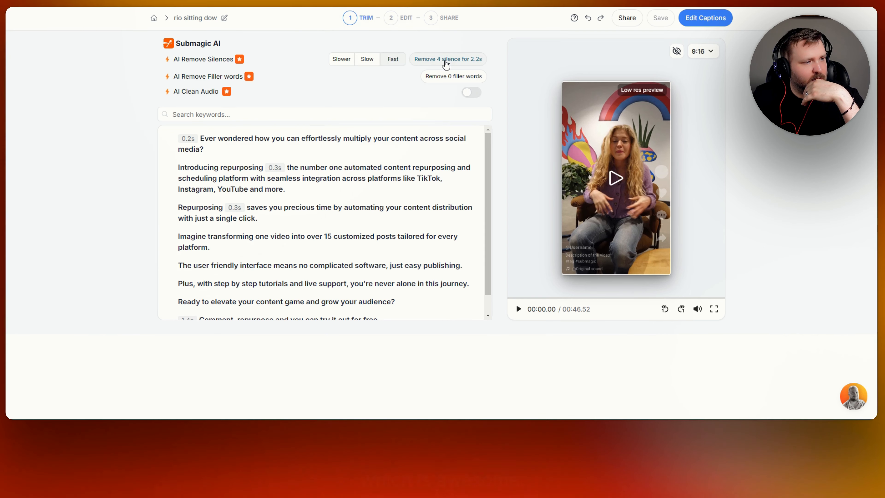
left_click(445, 60)
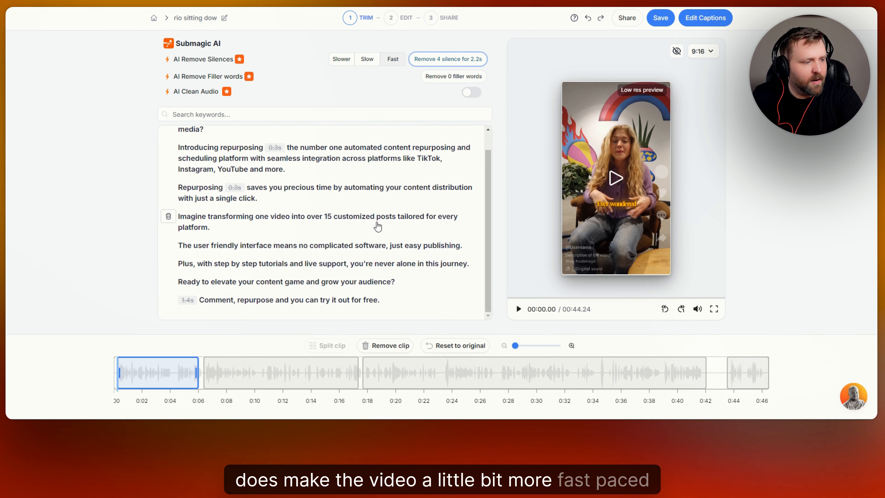
scroll(375, 233, "down", 1)
scroll(380, 230, "up", 1)
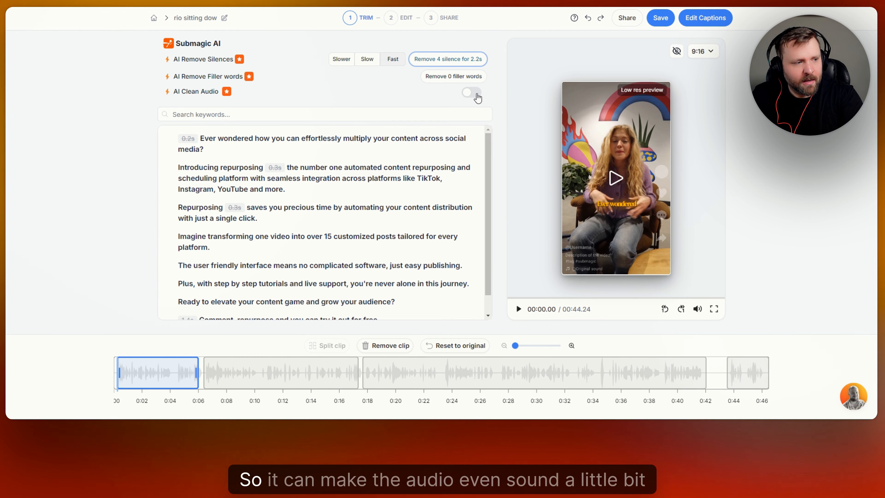
Step: Turn on AI Clean Audio and search the transcript for 'precious'
left_click(476, 93)
left_click(476, 93)
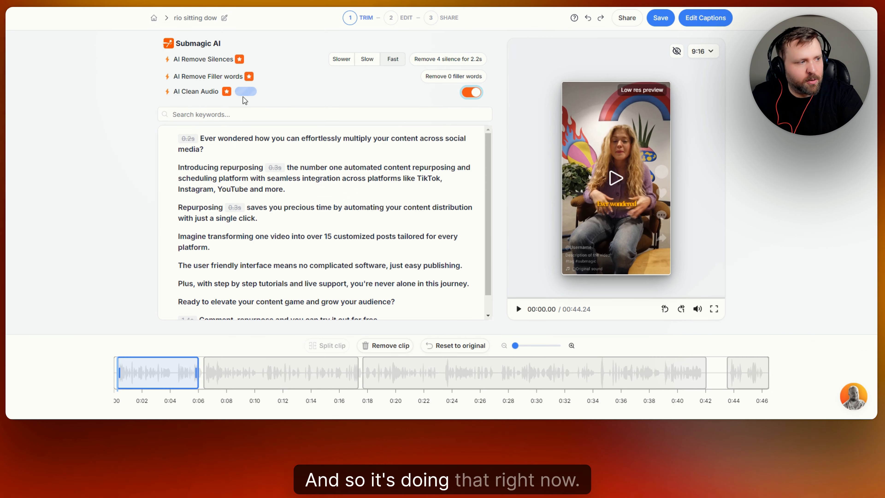
left_click(269, 117)
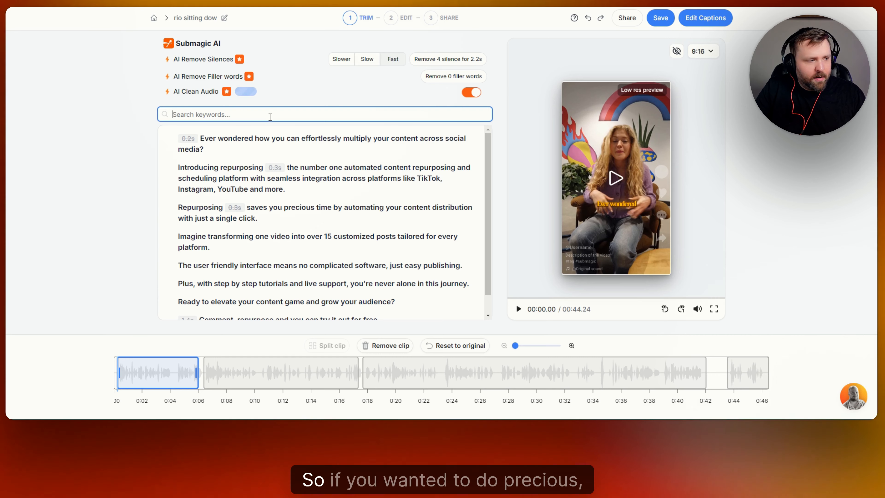
type("precious")
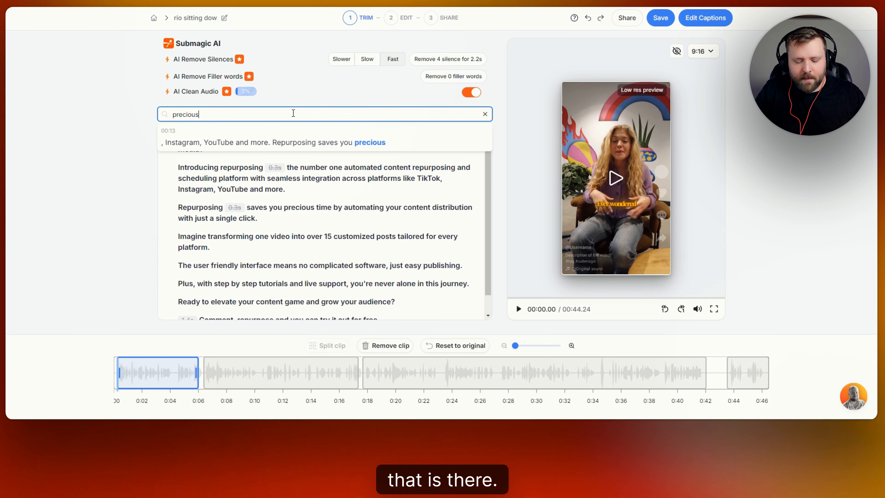
Step: Clear the keyword search, switch AI Clean Audio off, and select the second clip at 00:11.74
key("BackSpace")
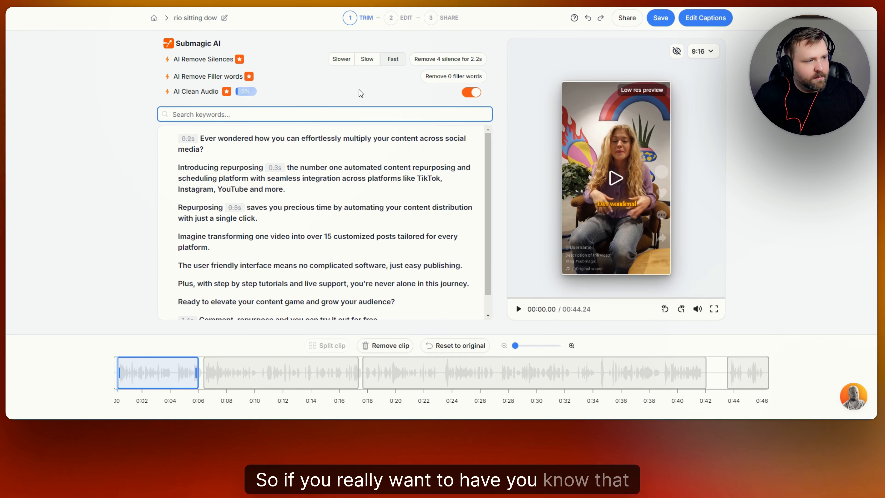
left_click(471, 94)
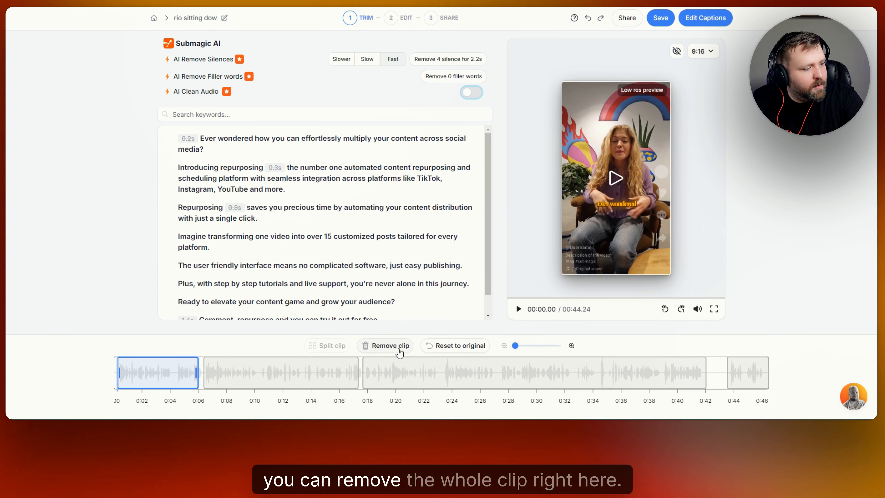
left_click(248, 372)
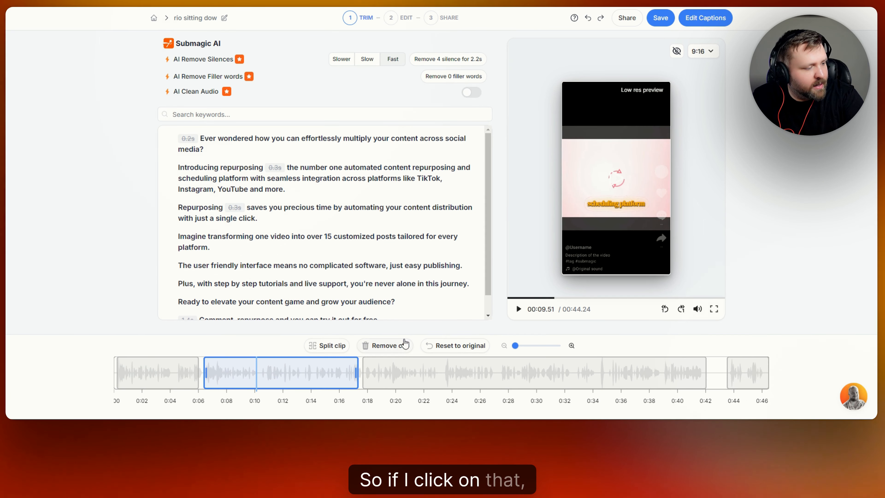
left_click(288, 372)
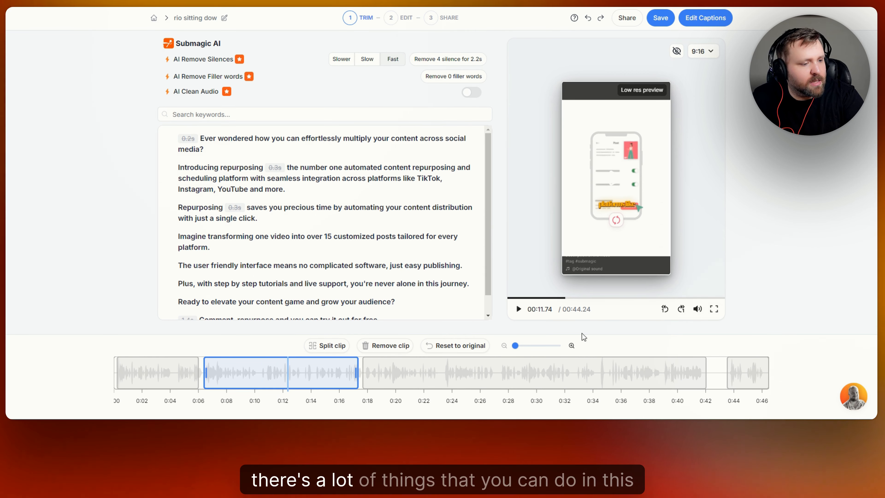
left_click(709, 52)
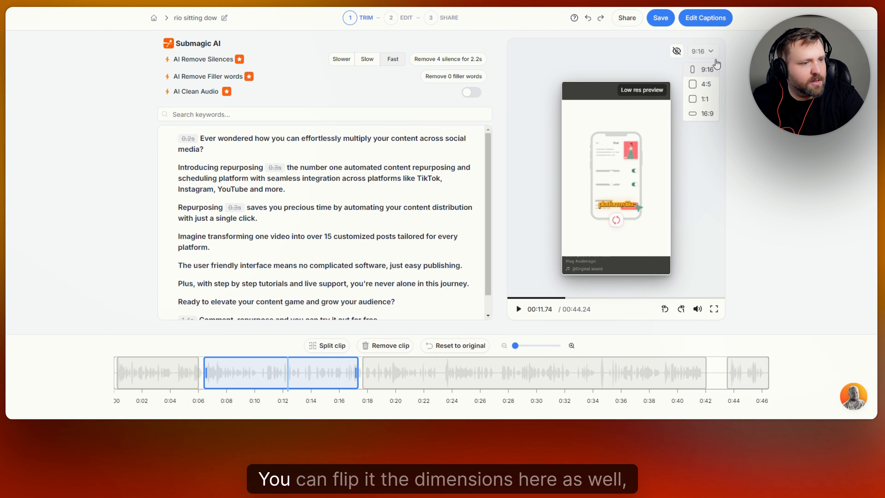
left_click(710, 55)
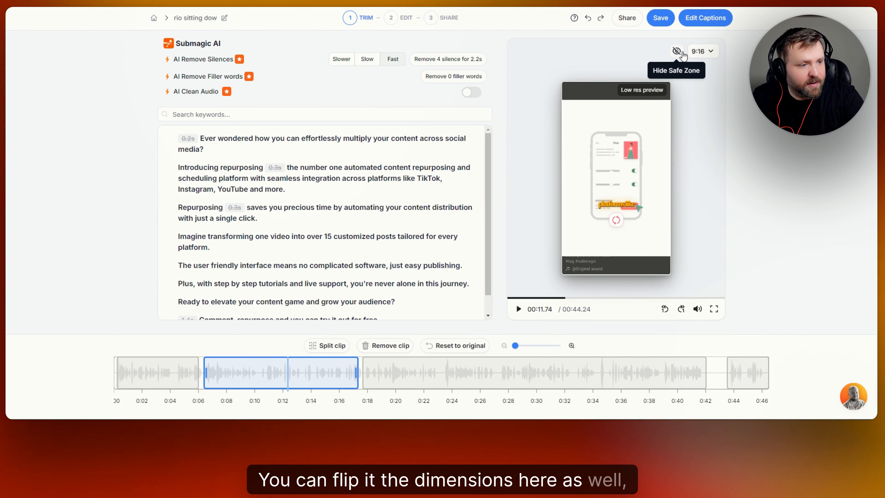
left_click(710, 53)
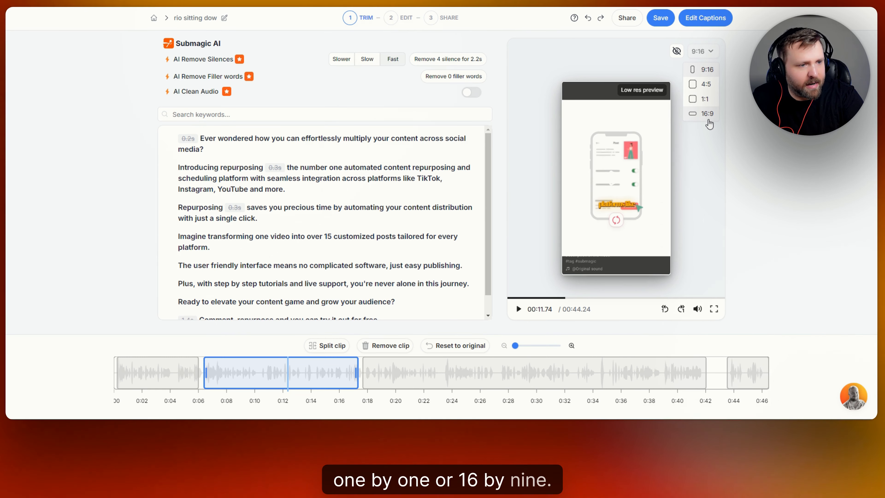
left_click(709, 120)
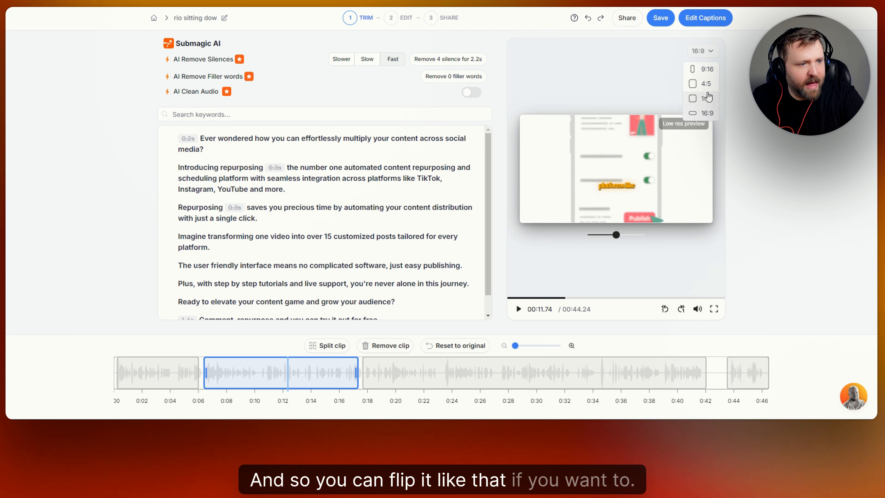
left_click(706, 69)
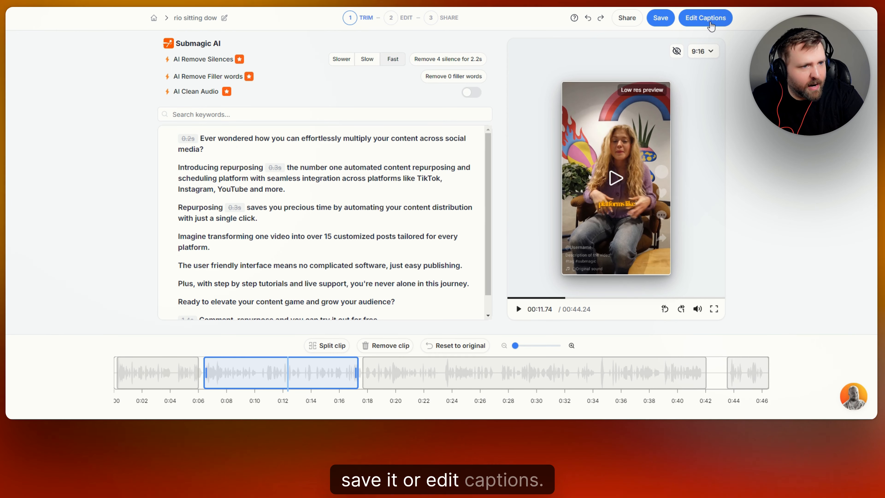
Step: In caption editing, try the HORMOZI 1, 2 and 3 themes, previewing HORMOZI 2
left_click(706, 18)
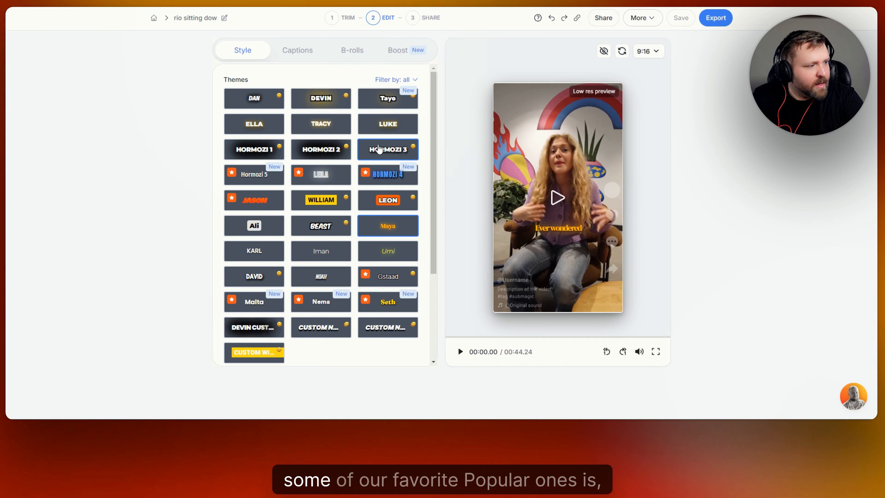
left_click(247, 152)
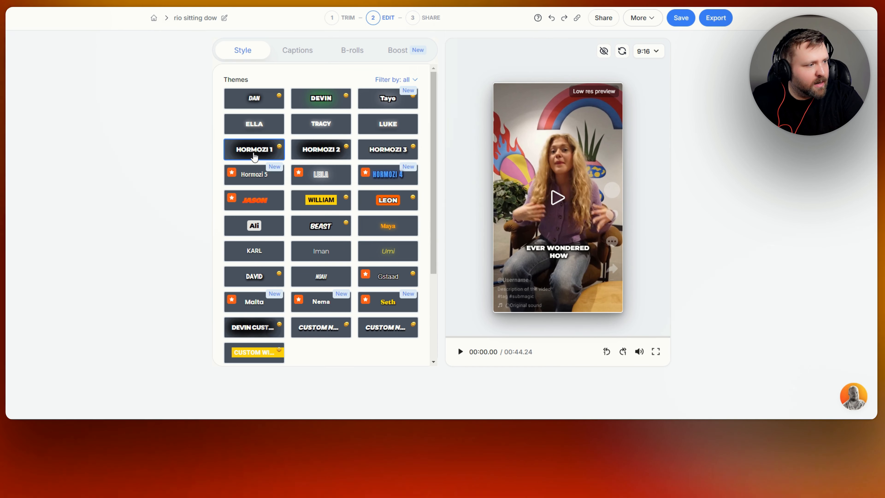
left_click(325, 152)
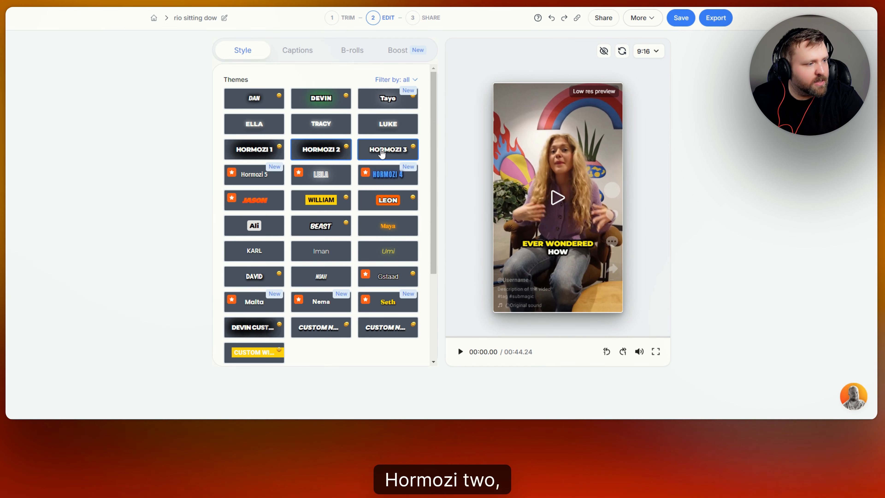
left_click(390, 153)
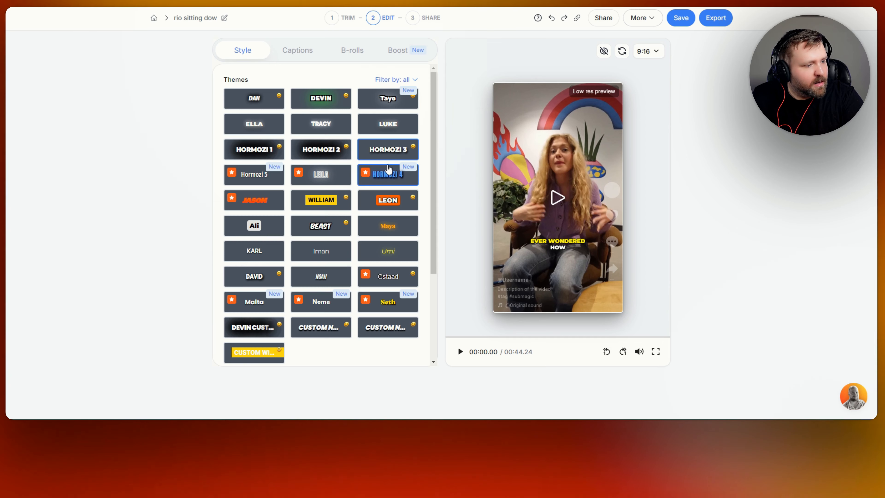
left_click(327, 154)
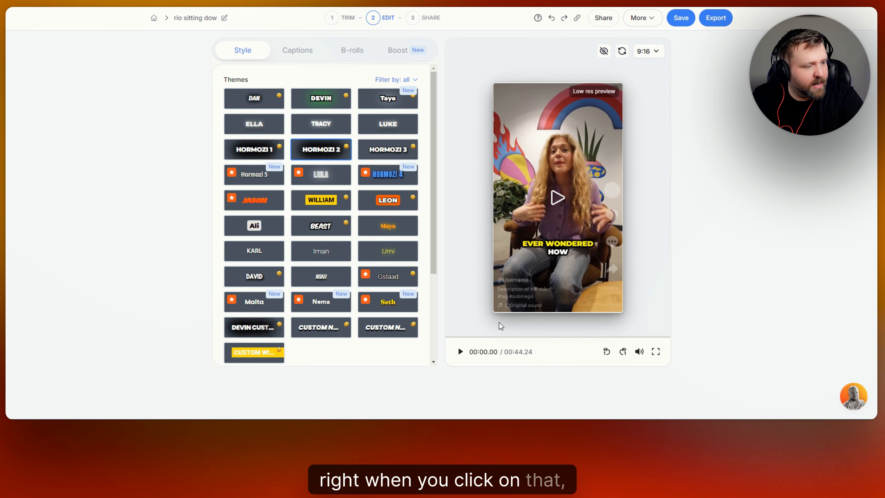
left_click(460, 352)
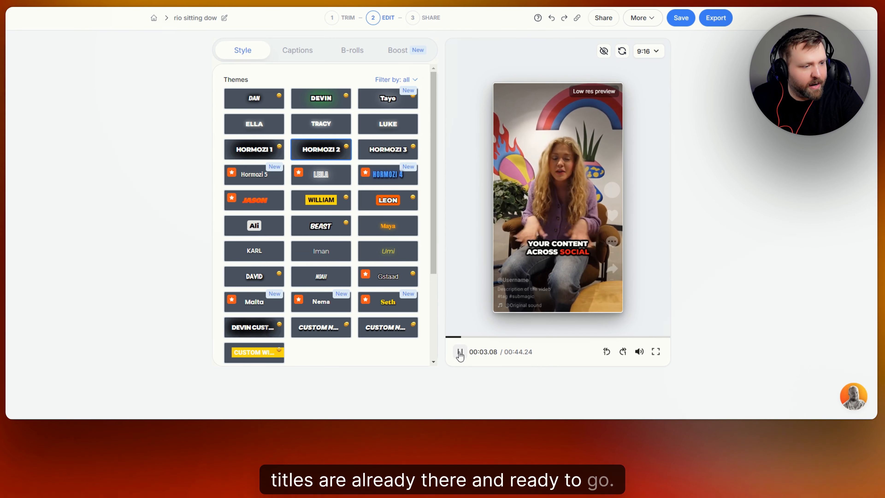
left_click(460, 352)
left_click(345, 223)
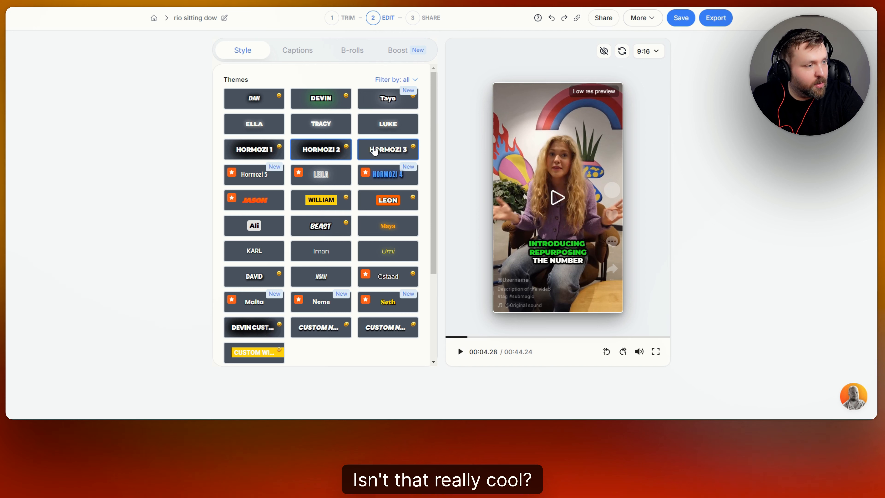
Step: Preview the captions with the HORMOZI 3 and Ali themes
left_click(374, 151)
left_click(459, 352)
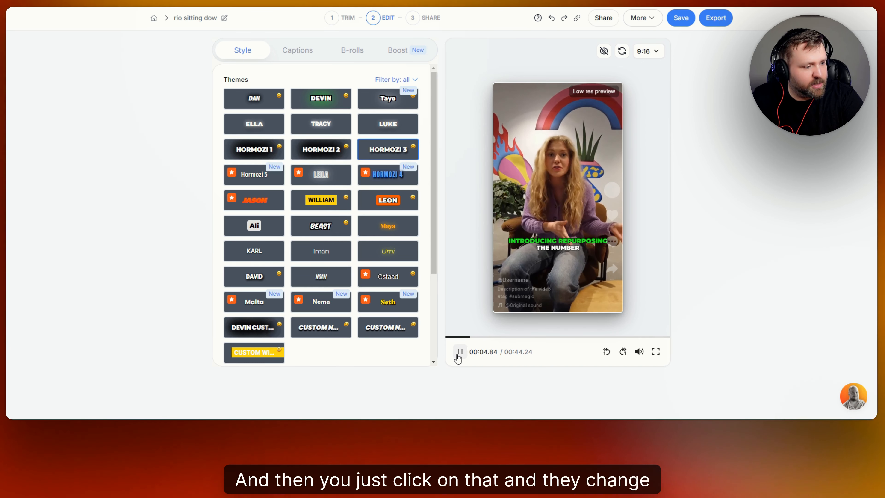
left_click(459, 352)
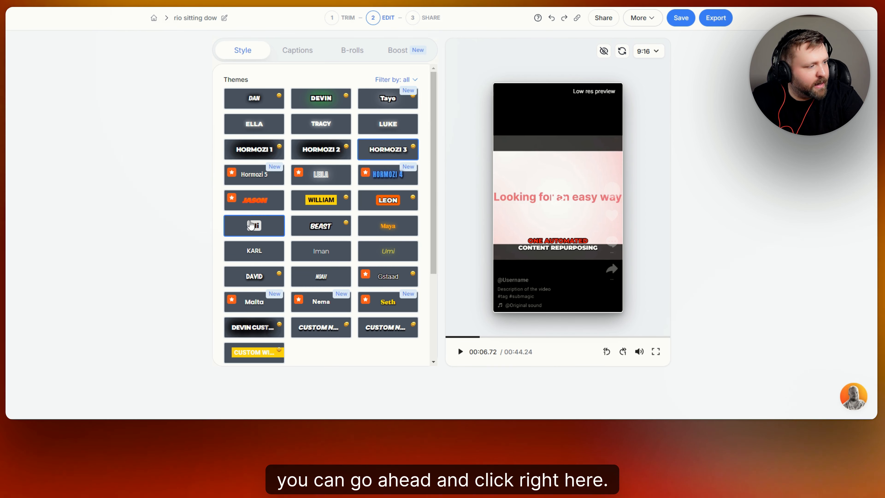
left_click(254, 225)
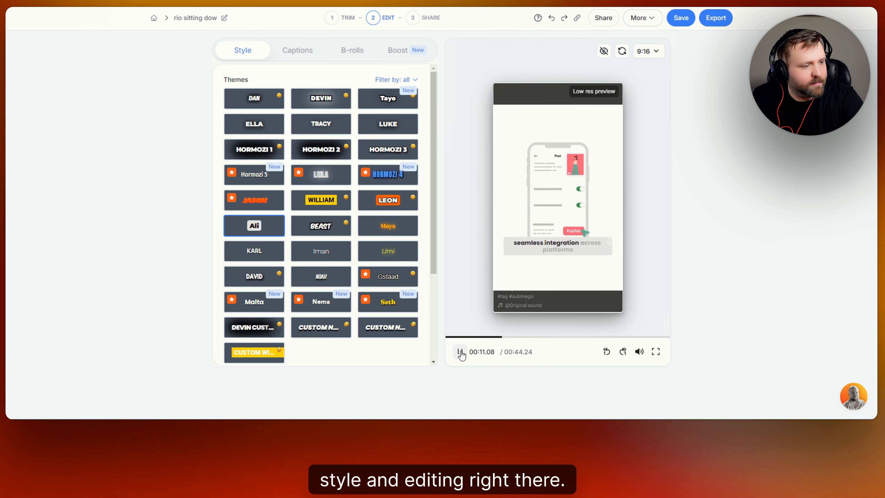
left_click(461, 352)
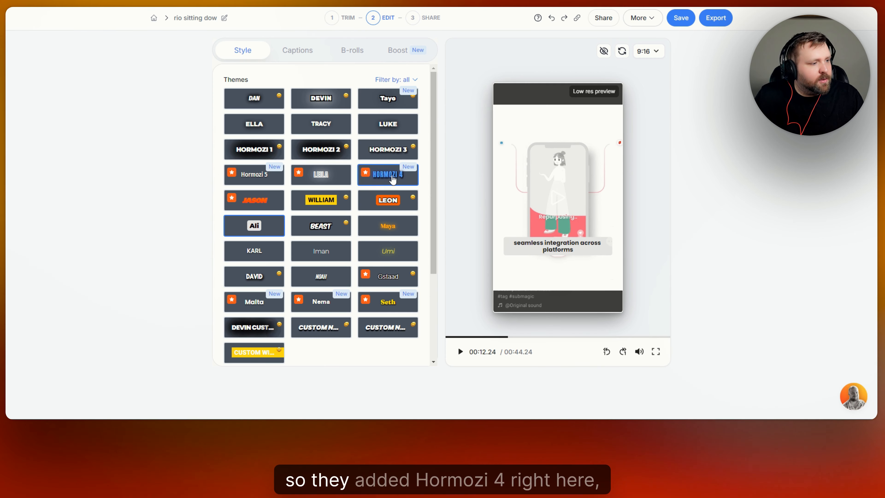
Step: Try the Hormozi 4, Hormozi 5 and Seth themes, then settle on Malta
left_click(393, 179)
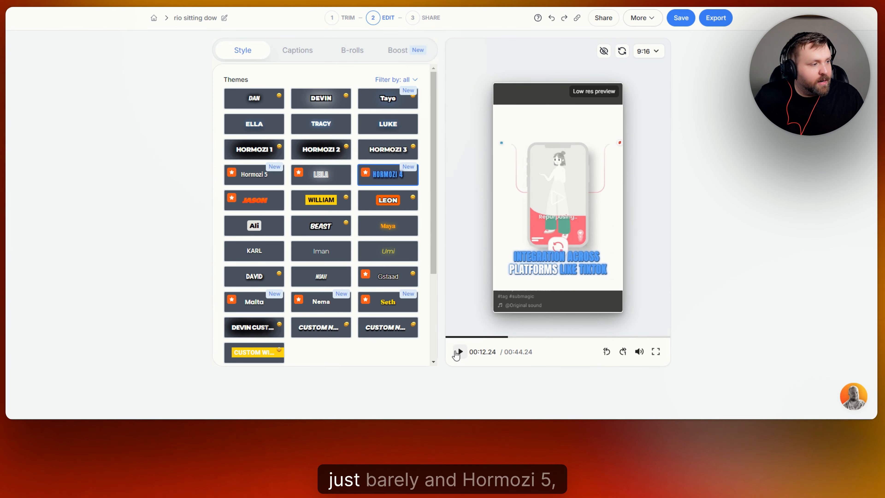
left_click(251, 179)
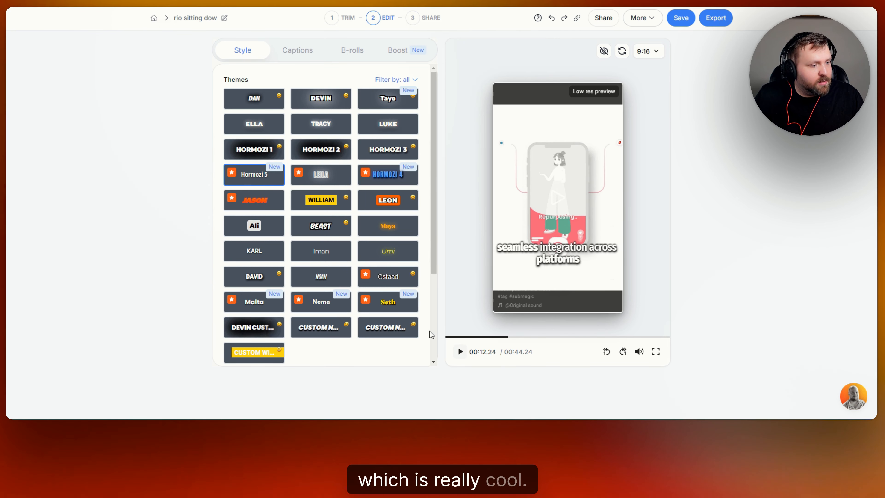
left_click(388, 302)
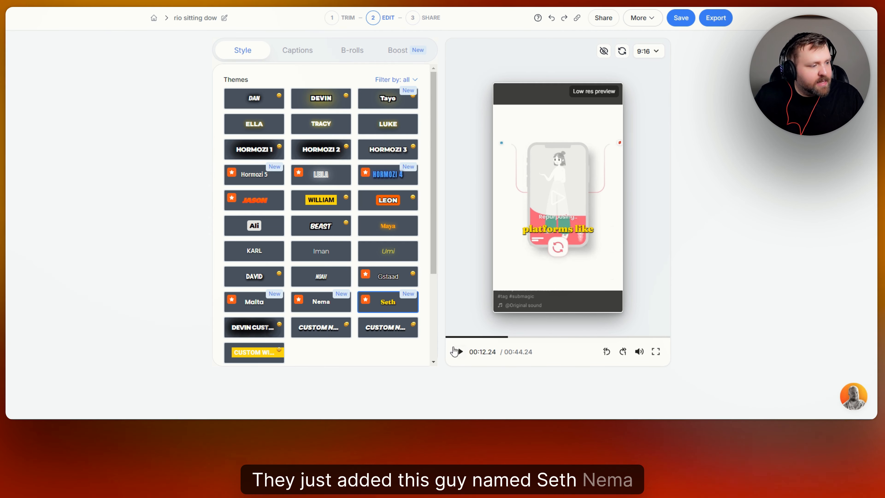
left_click(254, 302)
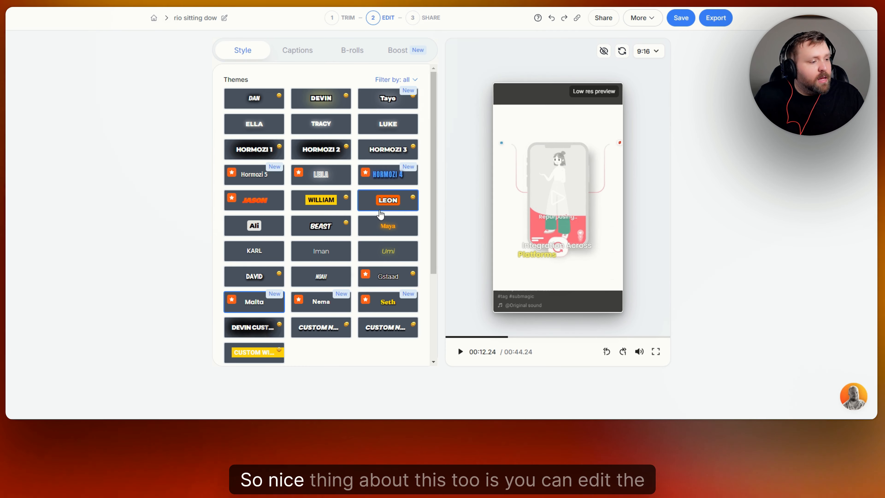
Step: Check the caption text colour choices and close them without changes
scroll(380, 214, "down", 4)
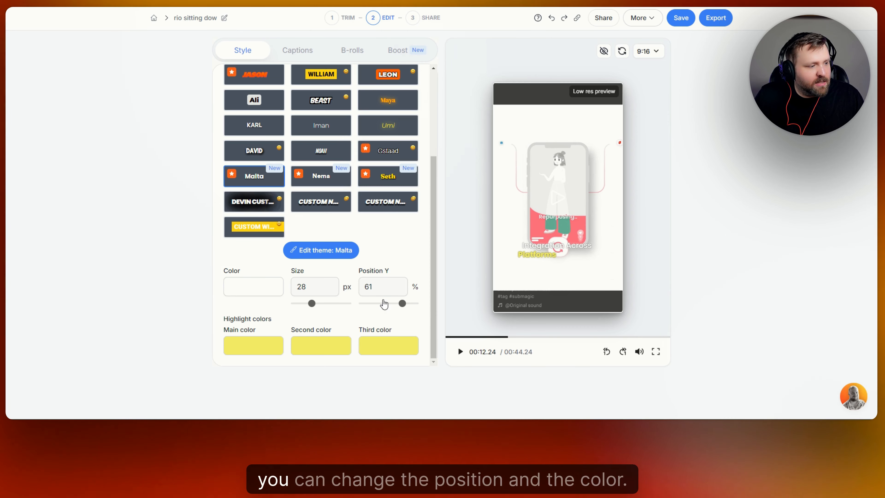
left_click(269, 296)
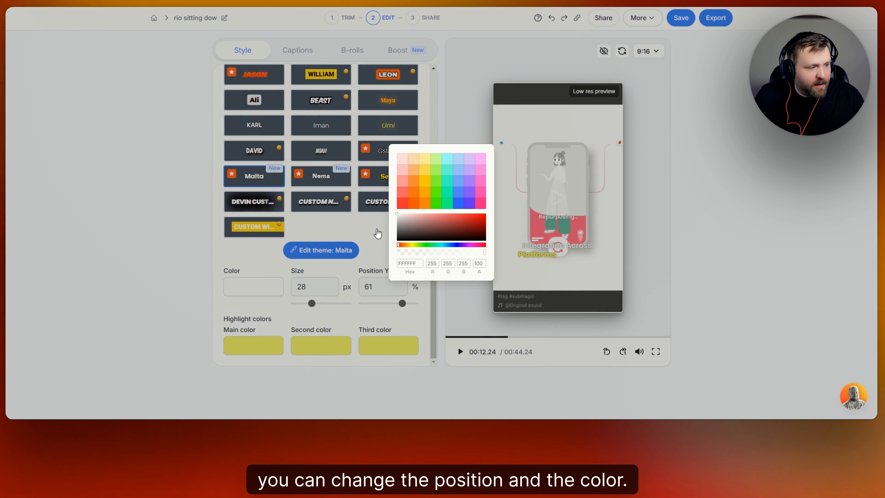
left_click(375, 233)
scroll(368, 187, "up", 3)
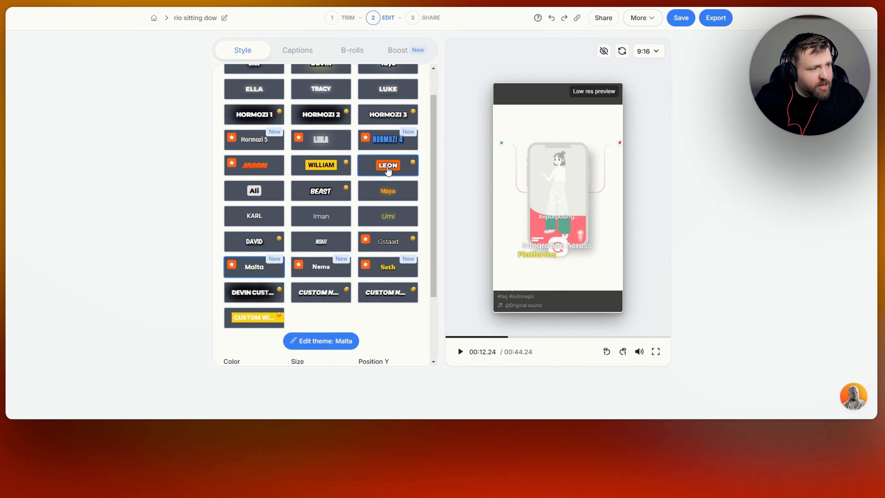
Step: Apply the Leon theme and set its main highlight colour to blue 5588FF
left_click(387, 171)
scroll(386, 268, "down", 3)
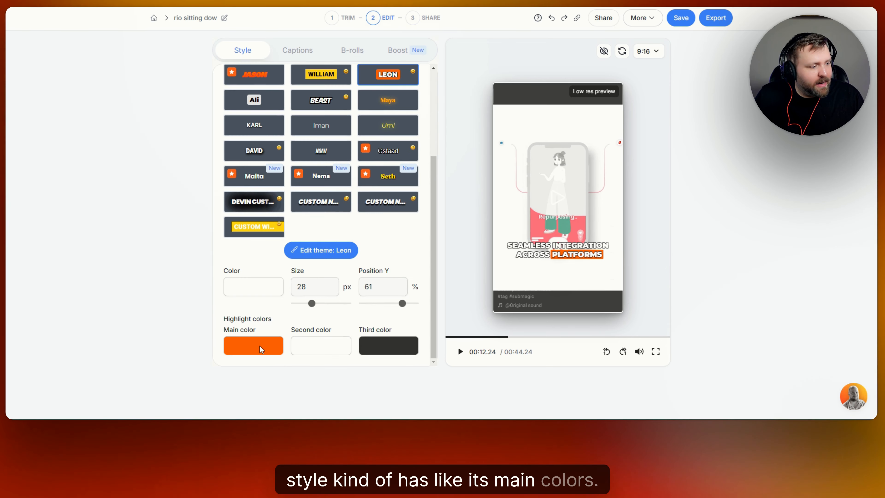
left_click(275, 353)
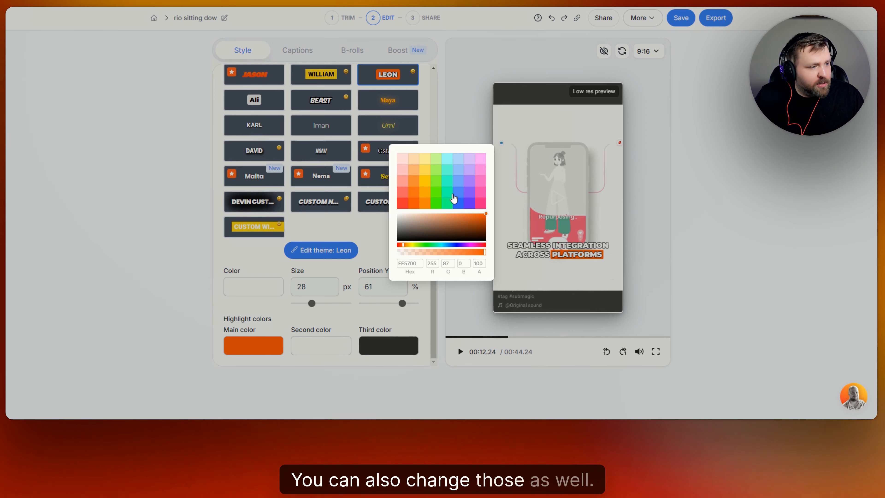
left_click(457, 202)
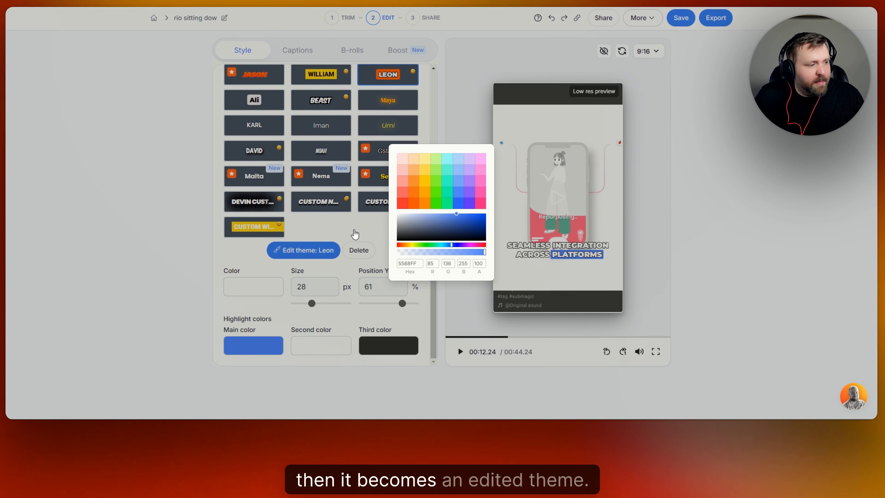
left_click(351, 222)
scroll(381, 234, "up", 2)
scroll(405, 248, "up", 2)
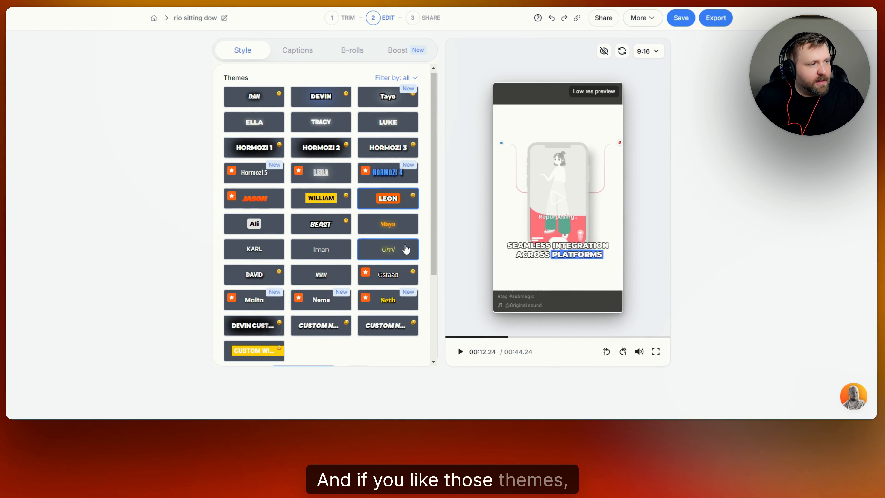
Step: Apply the WILLIAM theme and briefly play the preview to see its yellow highlight box
scroll(407, 249, "down", 4)
scroll(401, 250, "up", 4)
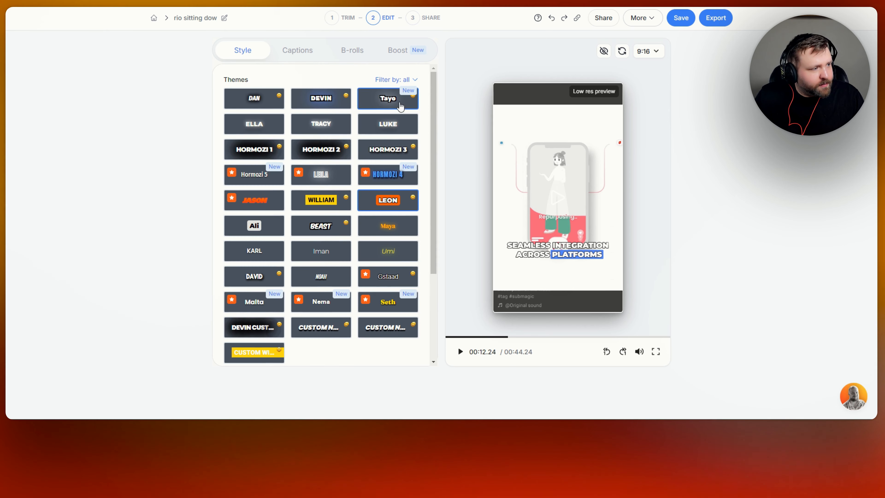
left_click(329, 200)
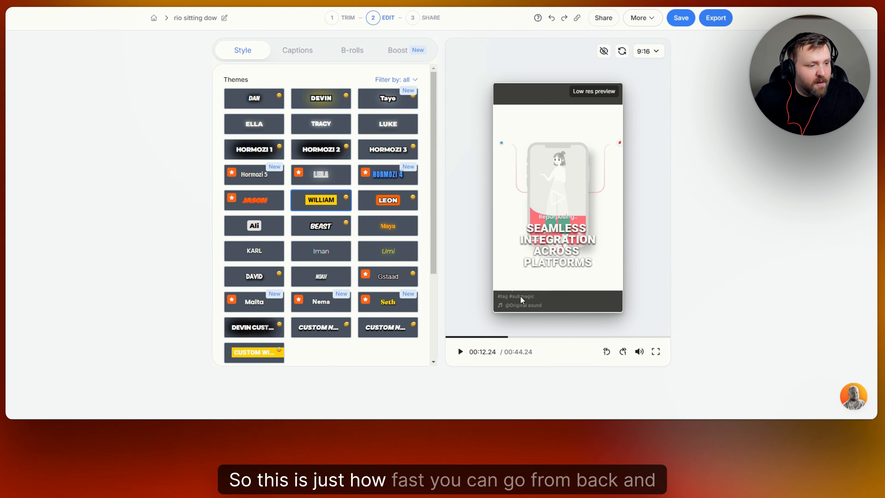
left_click(460, 353)
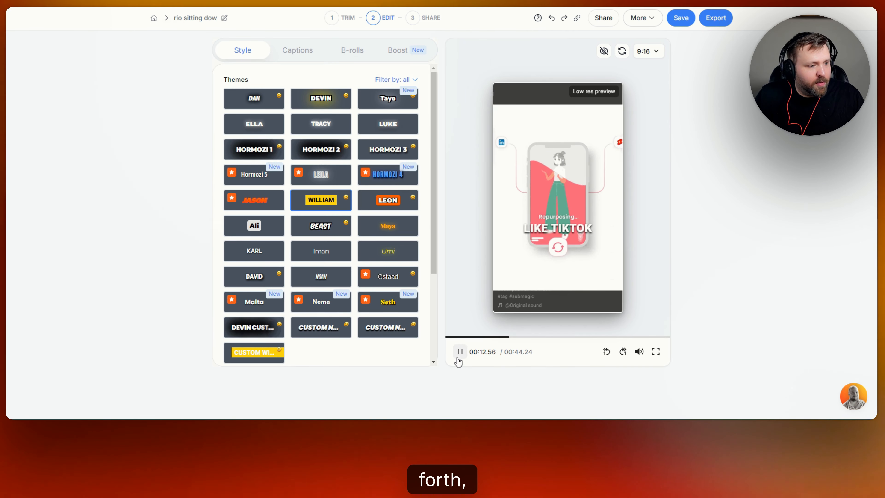
left_click(459, 352)
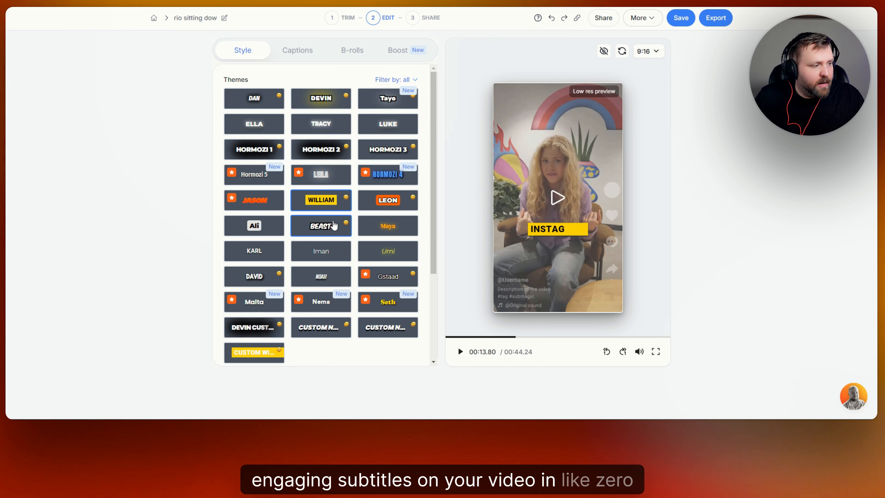
scroll(326, 253, "down", 4)
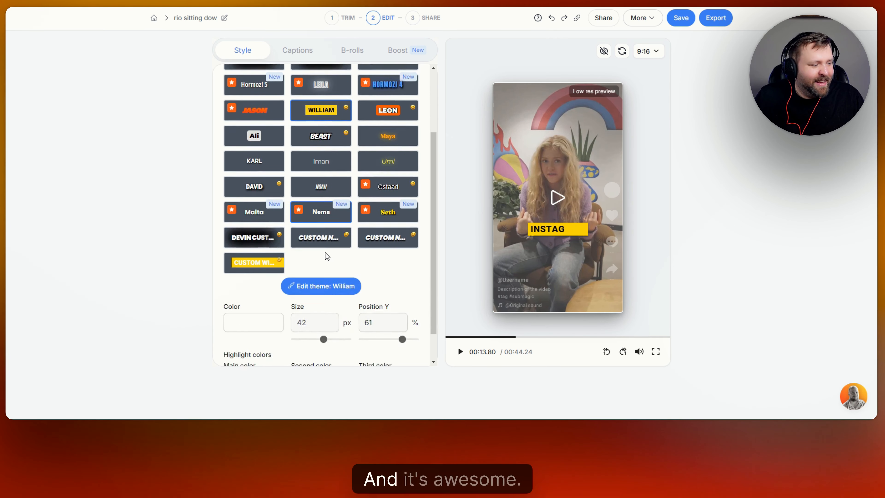
scroll(325, 253, "up", 4)
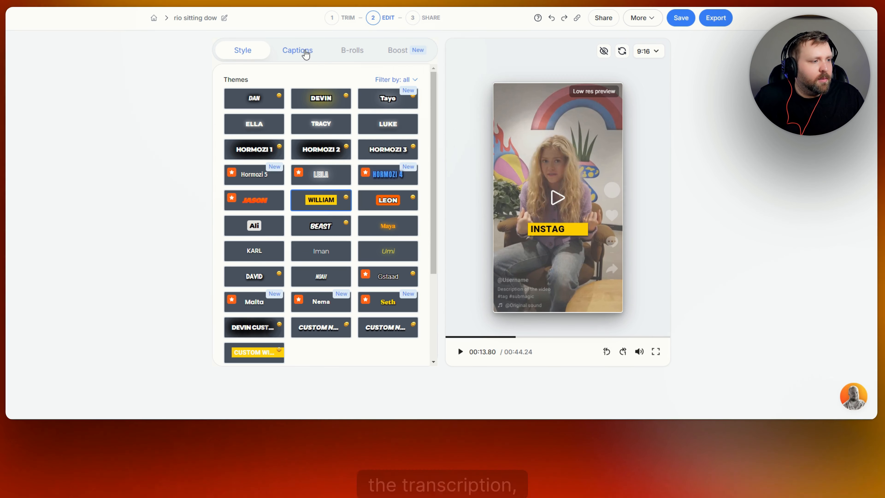
Step: Show the timed caption lines and inspect the word 'Introducing' plus the first line's emoji and sound options
left_click(306, 53)
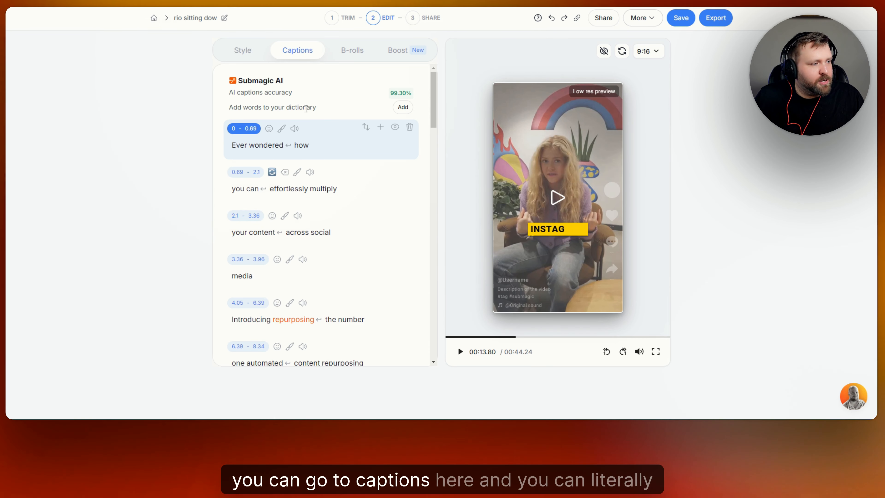
scroll(267, 145, "down", 6)
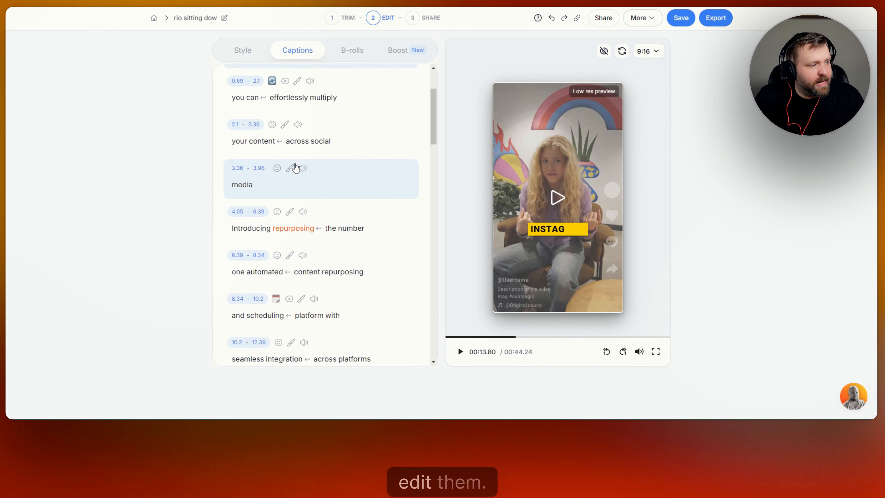
scroll(270, 147, "up", 1)
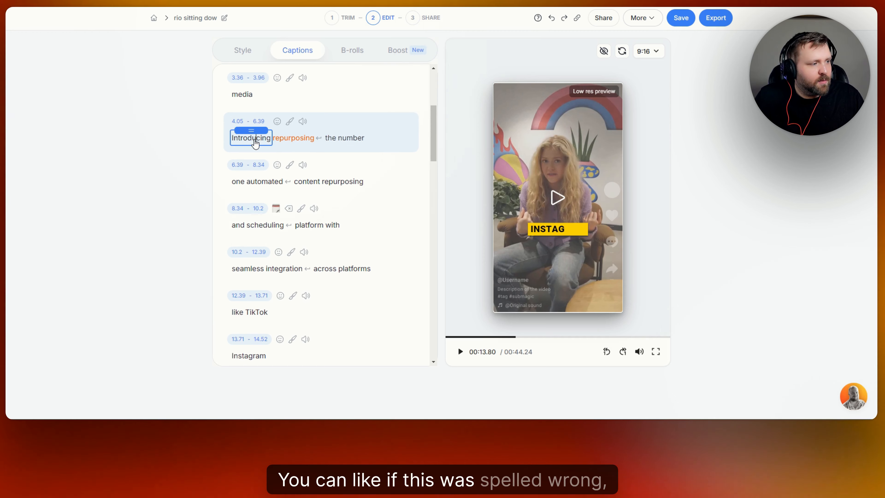
left_click(256, 139)
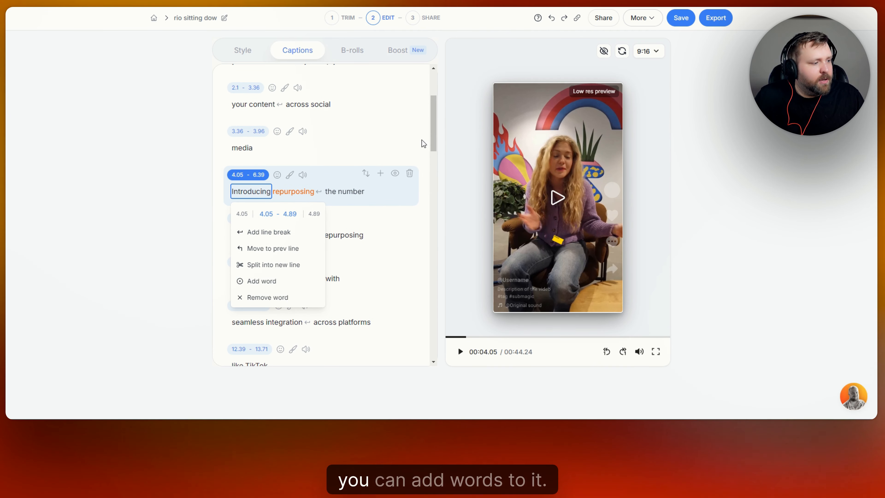
scroll(430, 127, "up", 4)
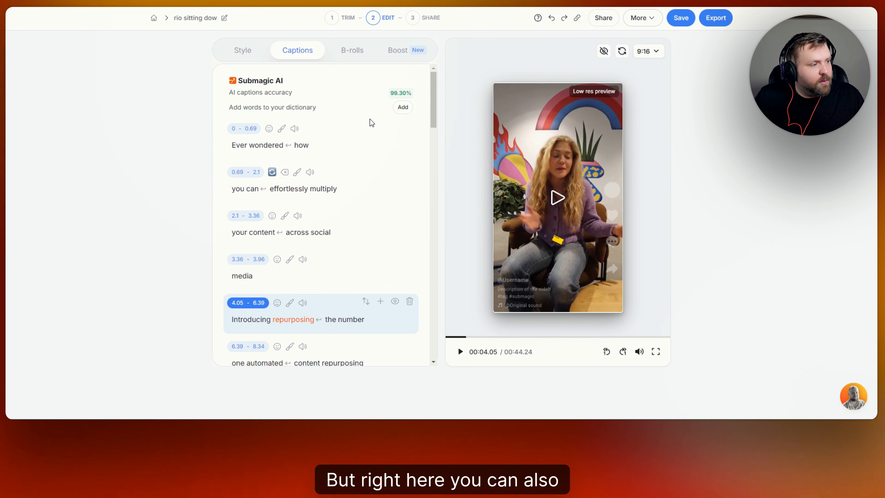
left_click(269, 129)
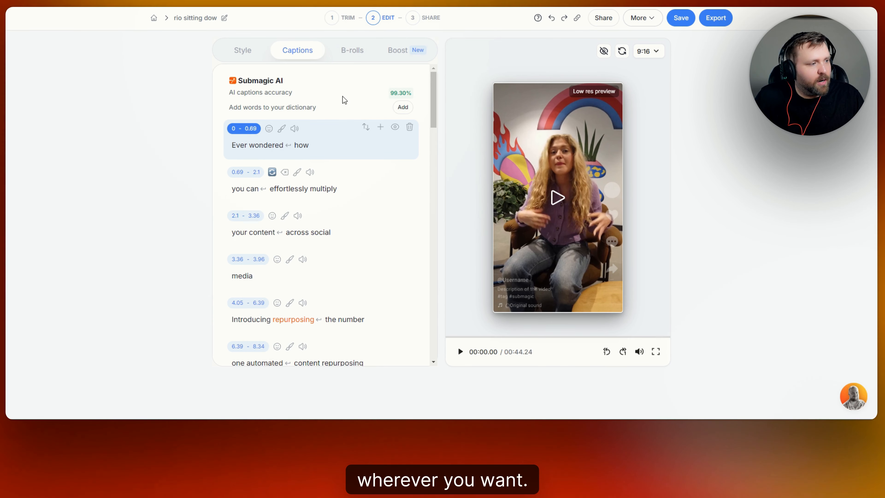
left_click(295, 129)
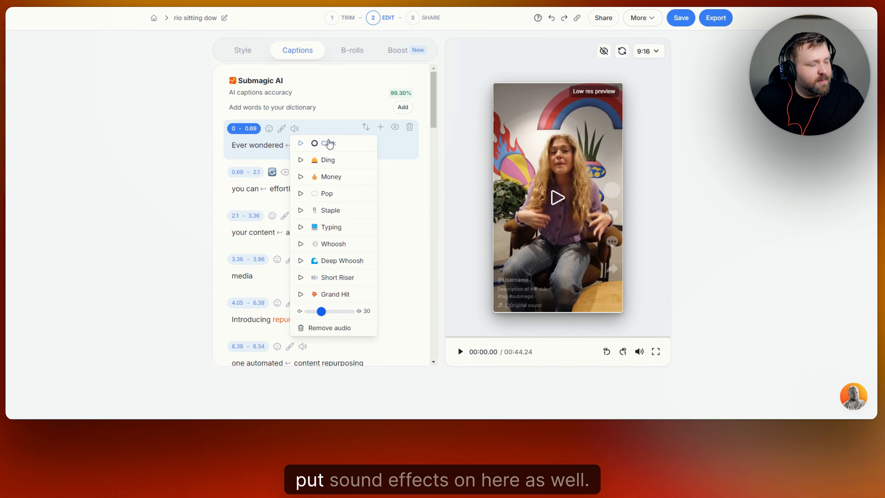
Step: Add the Ding sound effect to the Instagram caption line and preview it
left_click(338, 95)
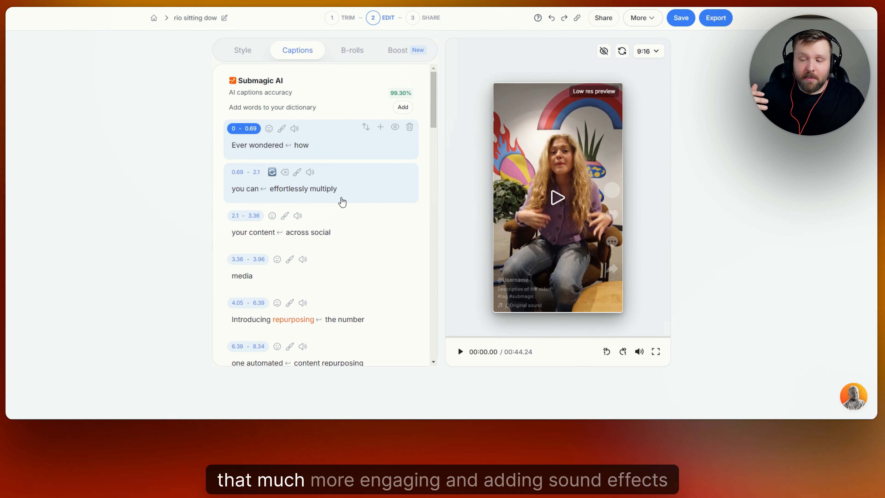
scroll(343, 144, "down", 6)
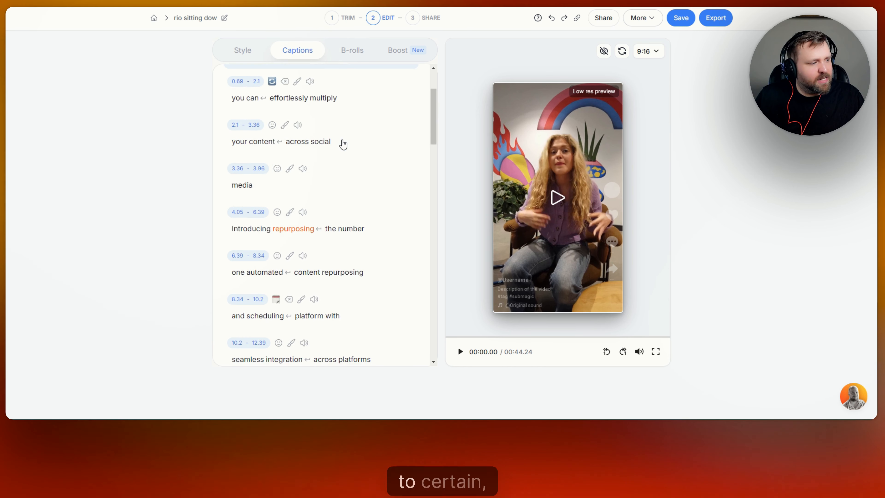
scroll(333, 197, "down", 2)
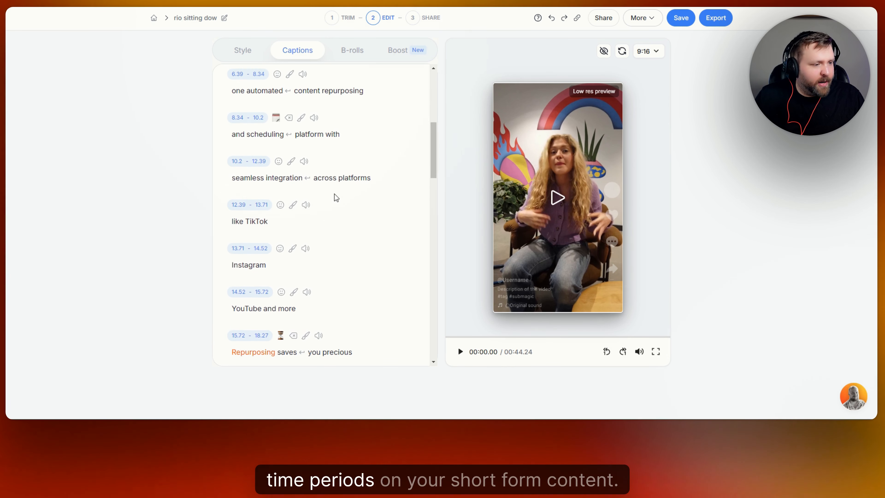
scroll(326, 226, "down", 3)
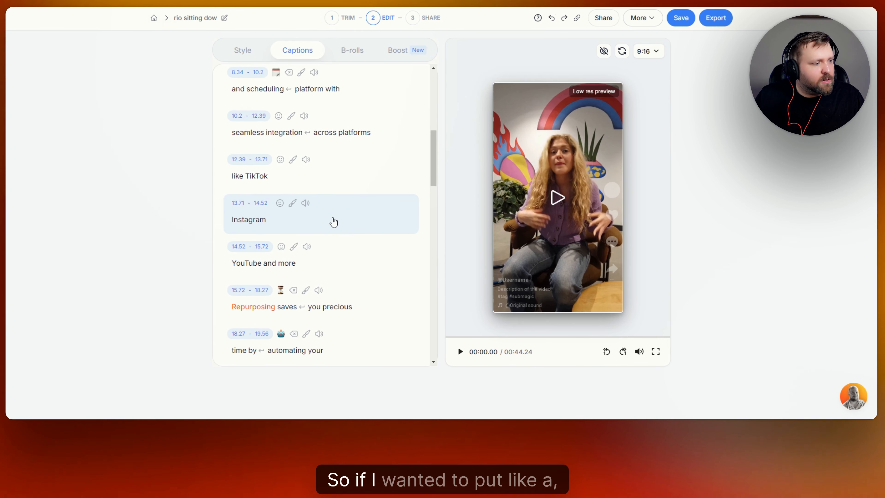
left_click(303, 204)
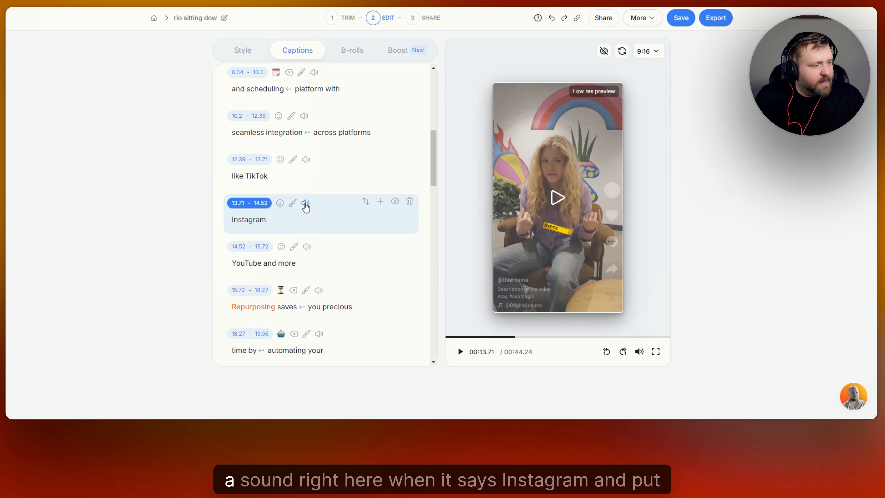
left_click(305, 204)
left_click(343, 242)
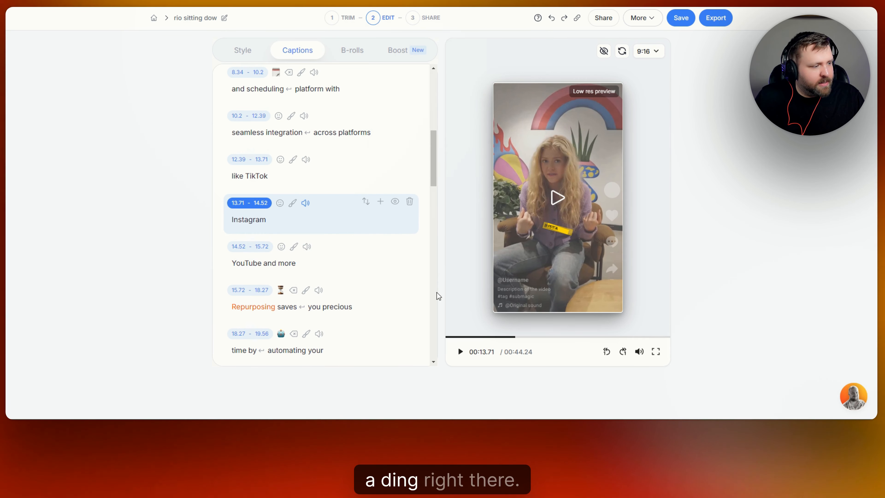
left_click(306, 203)
left_click(311, 234)
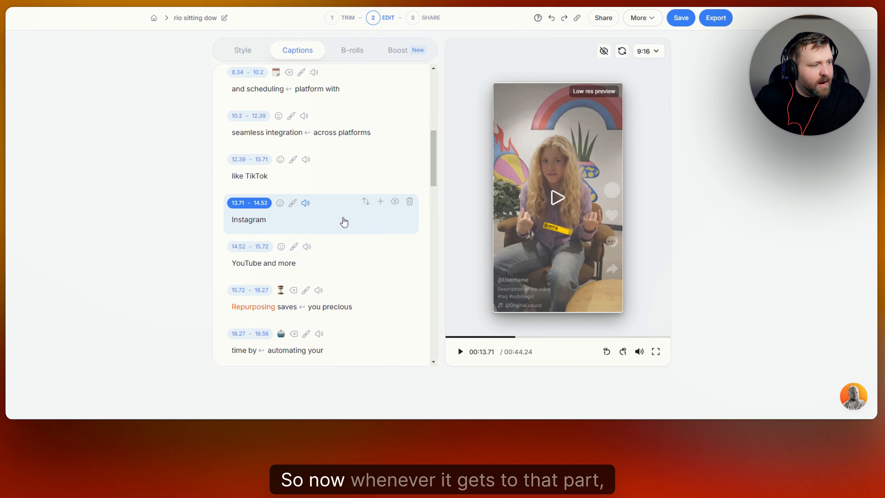
left_click(460, 351)
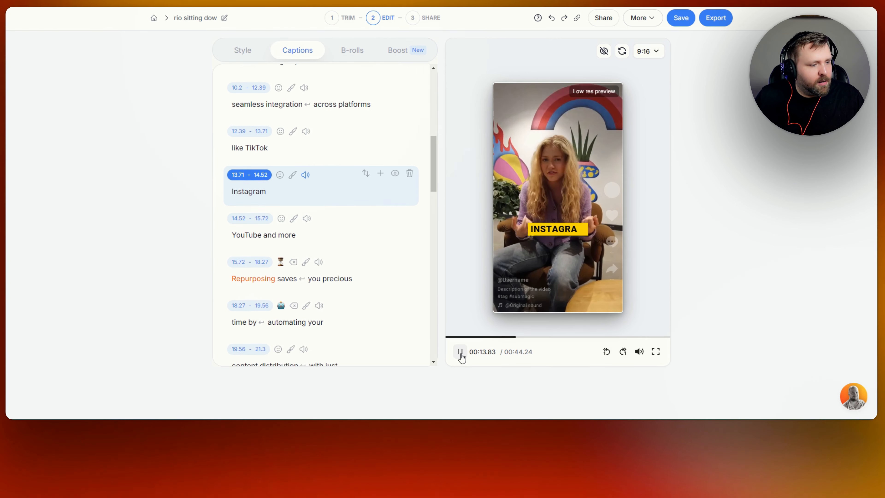
left_click(460, 351)
Step: Assign a sound effect to the closing 'out for free' line and play the ending to hear it
scroll(358, 220, "down", 20)
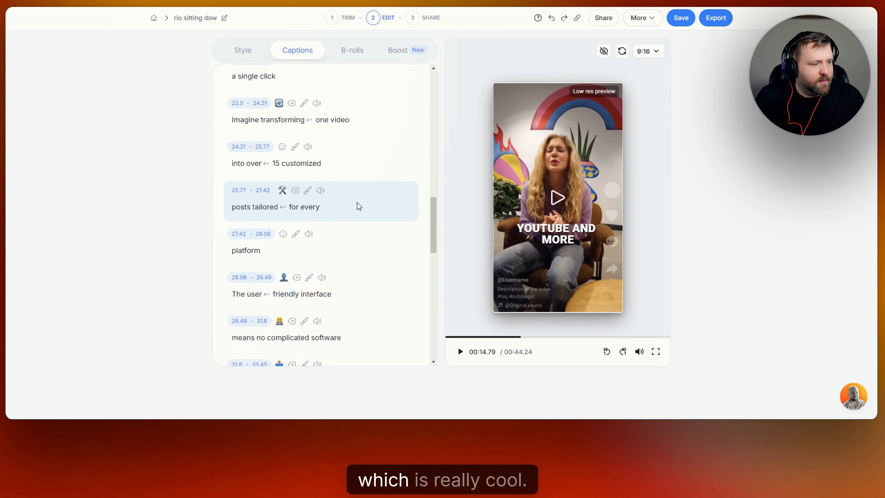
scroll(324, 285, "up", 1)
scroll(329, 313, "down", 1)
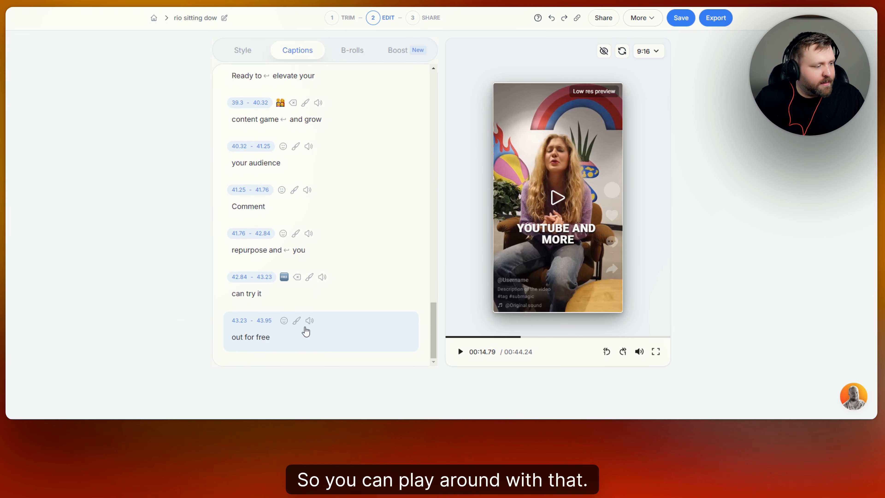
left_click(309, 322)
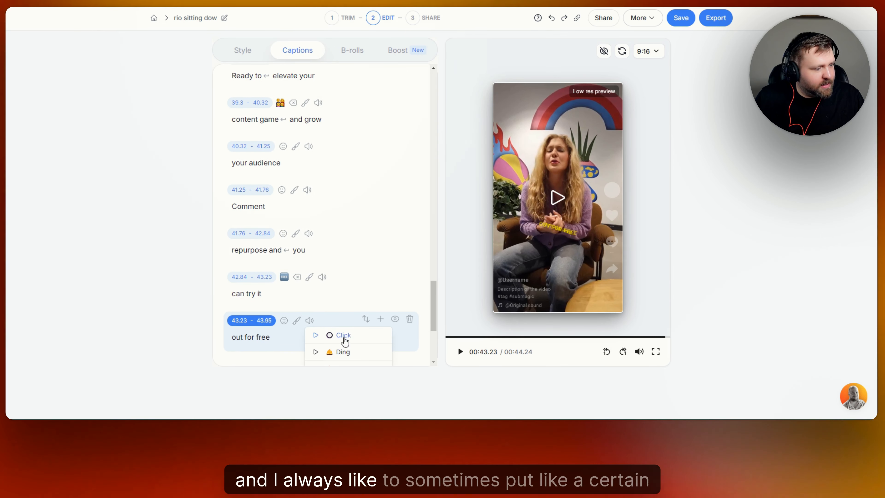
scroll(349, 314, "down", 5)
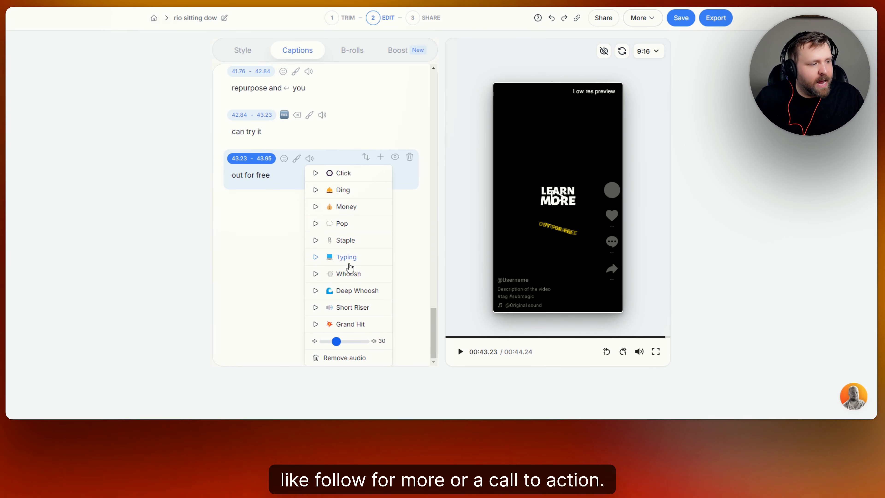
left_click(346, 222)
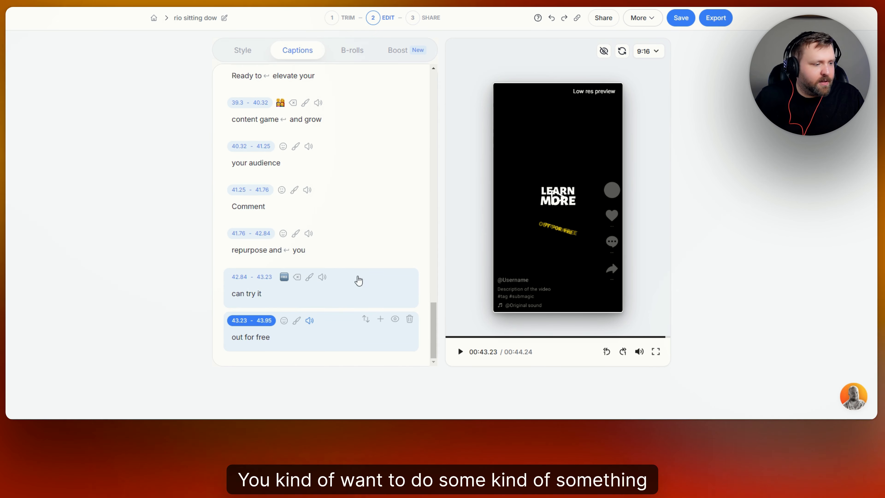
left_click(460, 352)
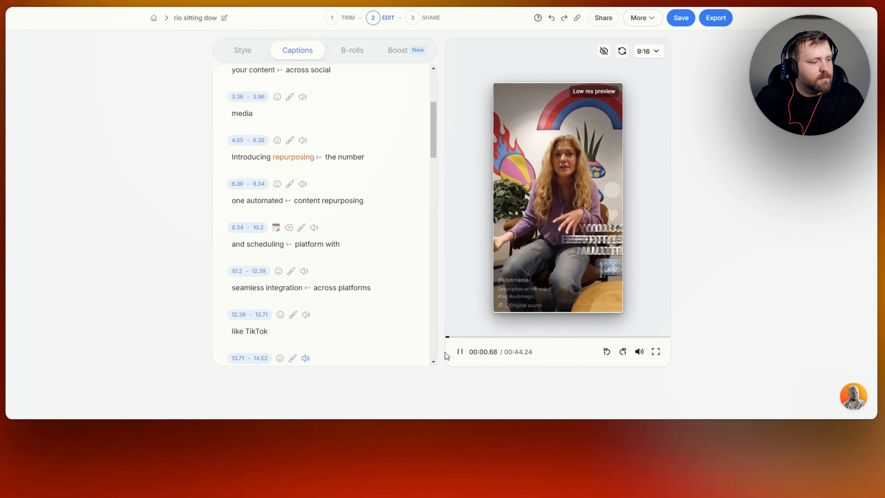
left_click(460, 352)
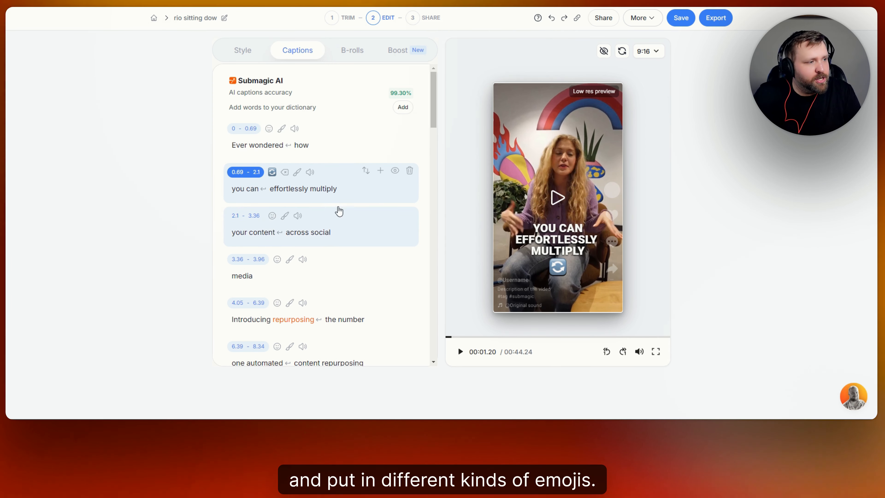
Step: Generate Magic B-rolls for the whole video from the B-rolls tab
left_click(355, 52)
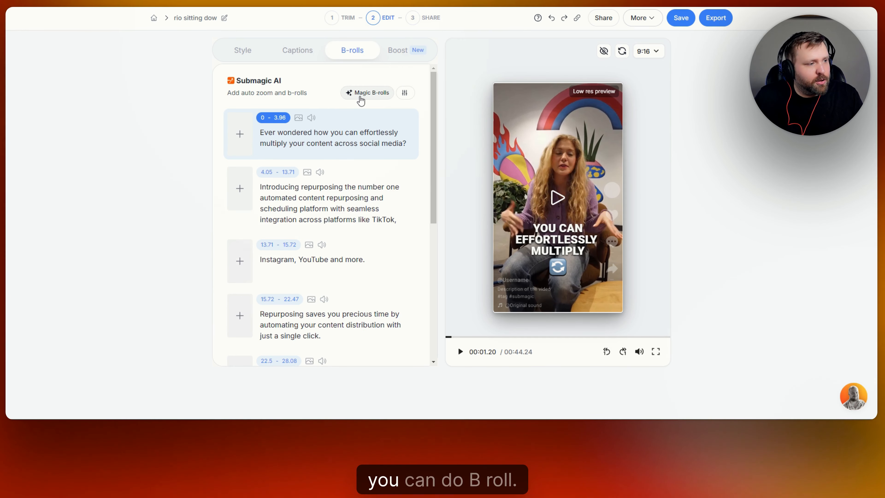
scroll(352, 138, "down", 8)
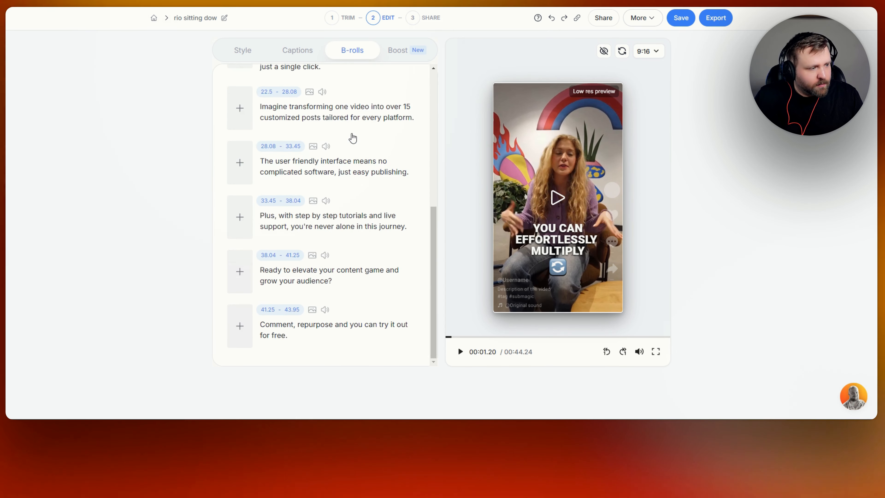
scroll(351, 136, "up", 8)
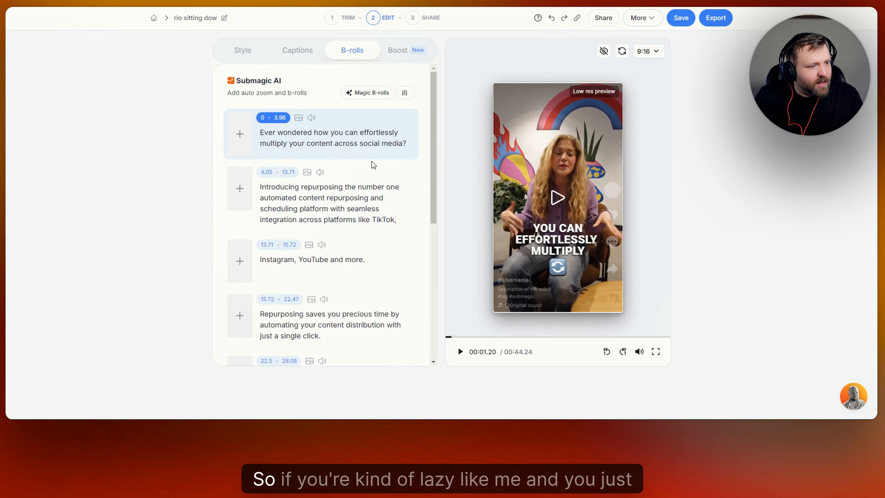
left_click(375, 93)
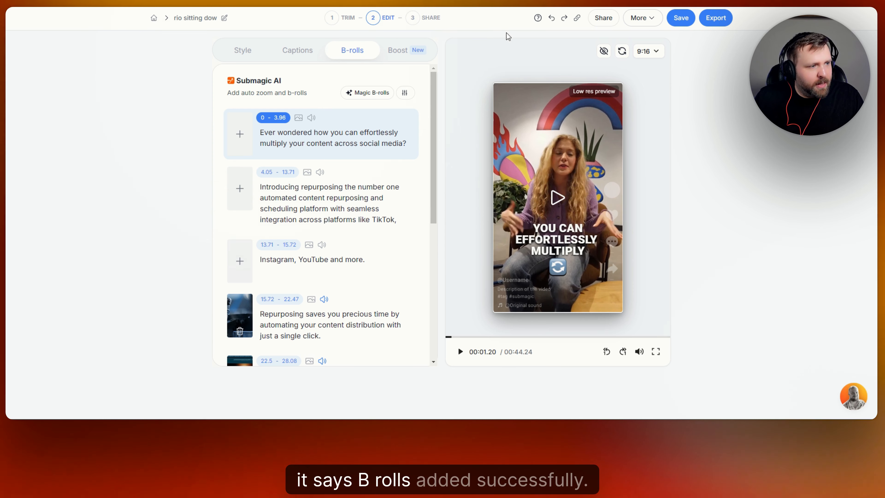
Step: Preview the Repurposing line's B-roll clip, then open the second B-roll clip's settings
scroll(298, 144, "down", 1)
scroll(297, 144, "down", 3)
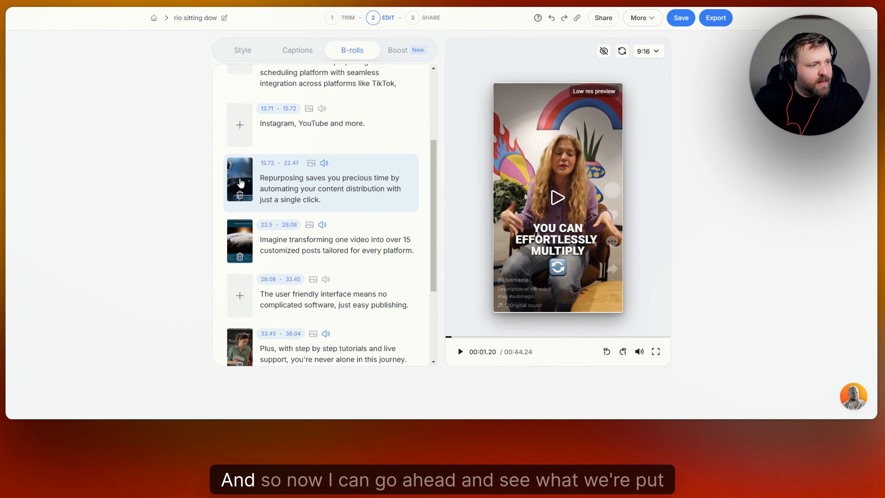
left_click(239, 189)
scroll(421, 212, "down", 2)
left_click(549, 202)
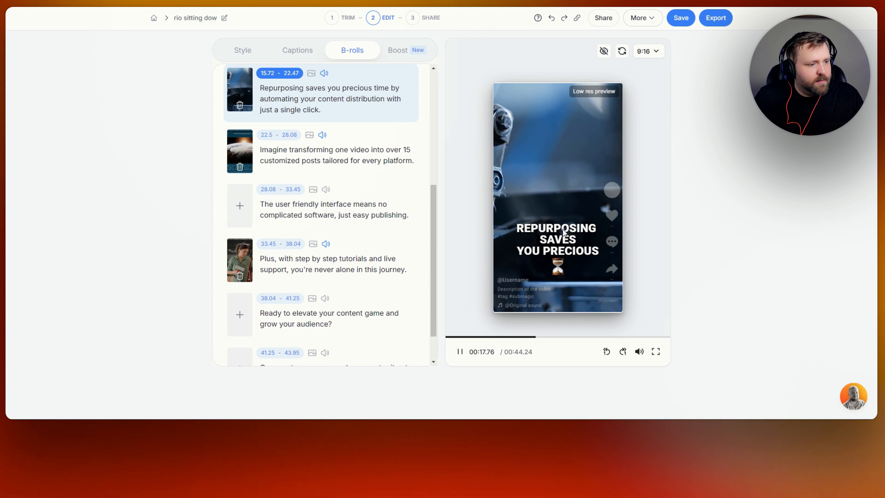
left_click(460, 351)
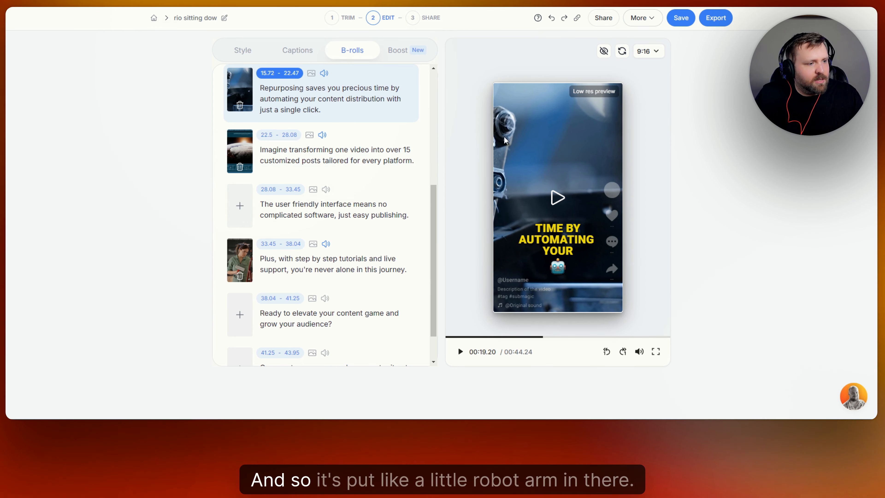
left_click(237, 148)
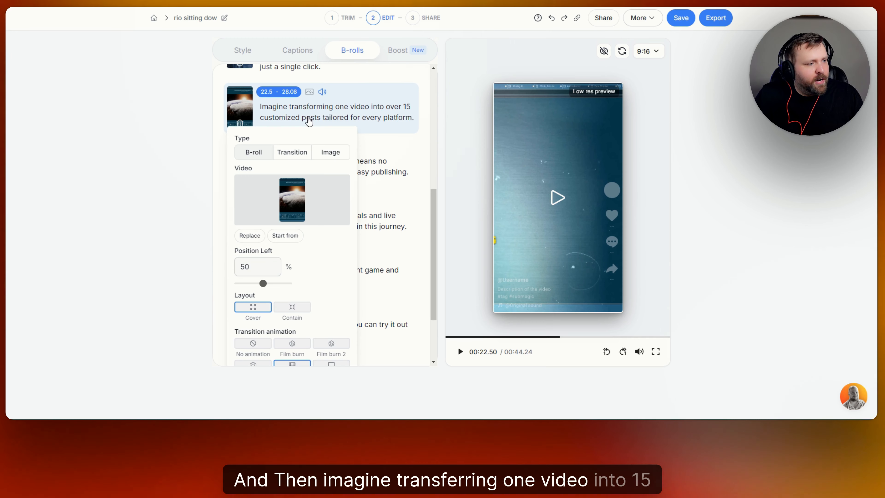
Step: Preview the 00:22.50 'Imagine transforming one video' line and delete its existing B-roll
left_click(460, 352)
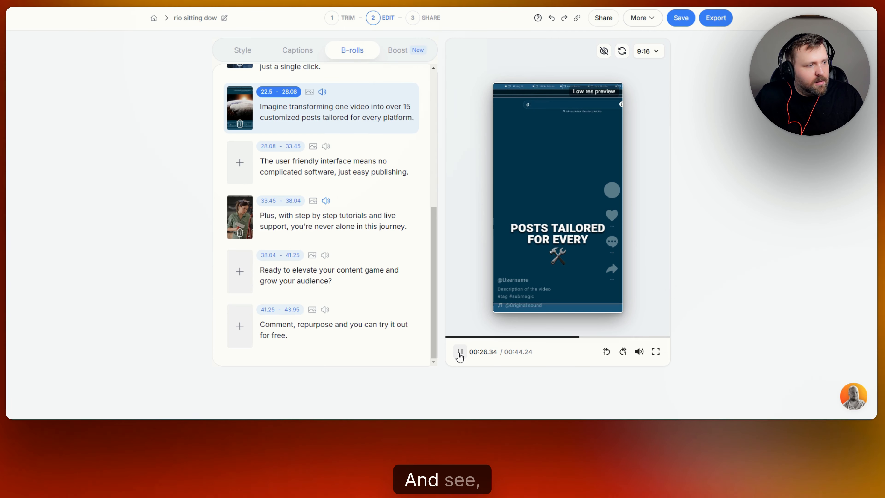
left_click(460, 353)
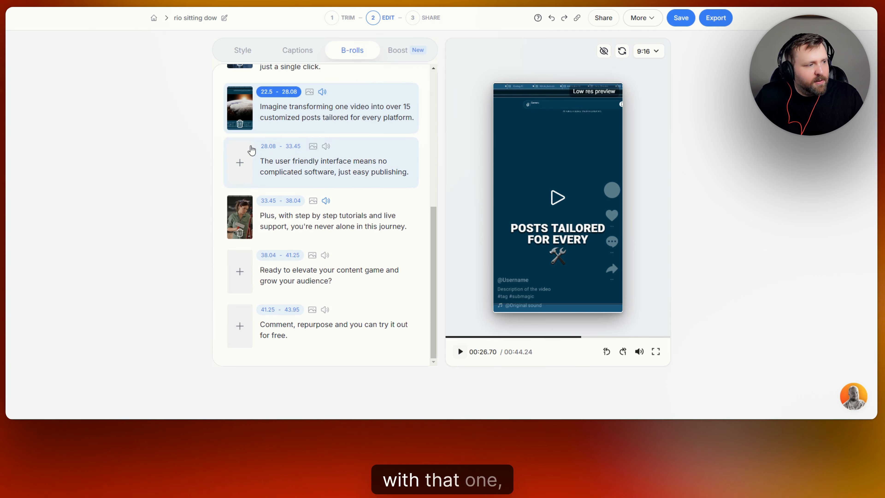
left_click(239, 124)
Step: Search the B-roll library for 'automation' and apply the blue tech clip to that line
left_click(241, 110)
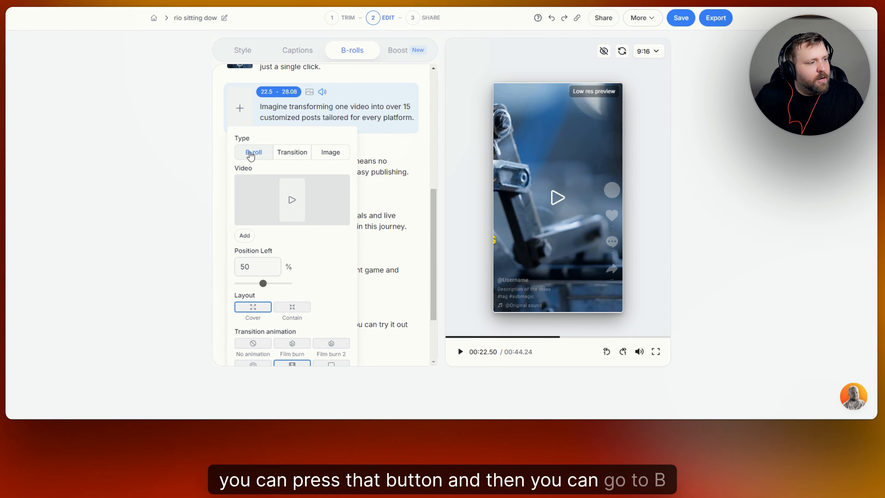
left_click(292, 202)
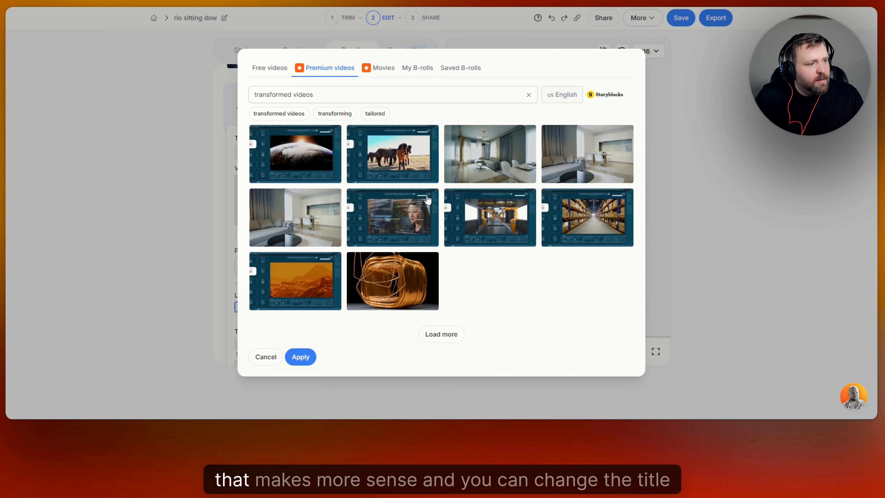
left_click_drag(324, 94, 259, 95)
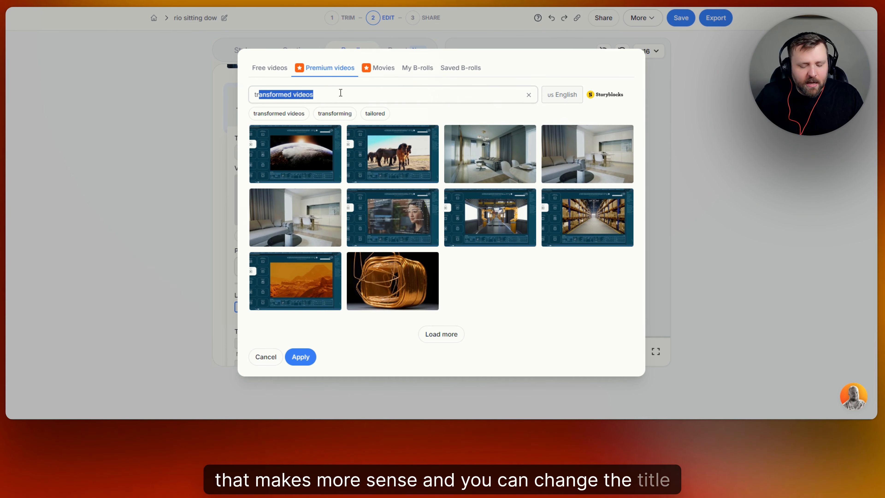
key("BackSpace")
key("BackSpace")
key("BackSpace")
type("automation")
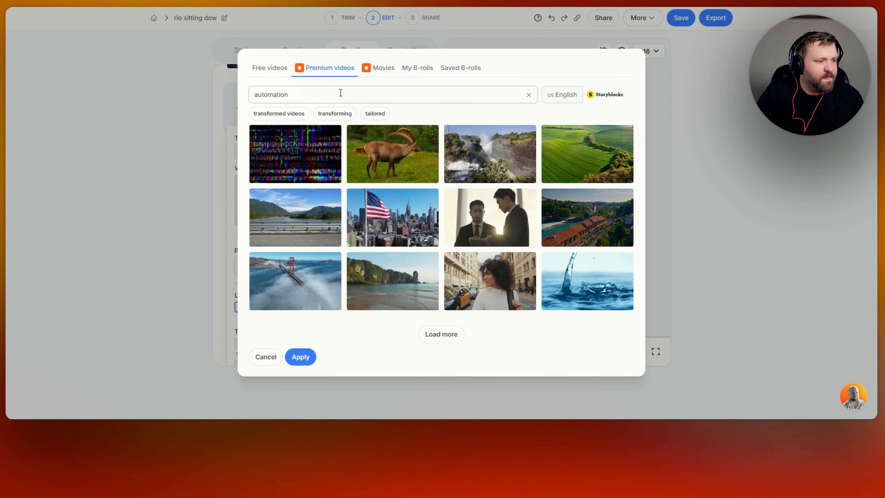
key("Return")
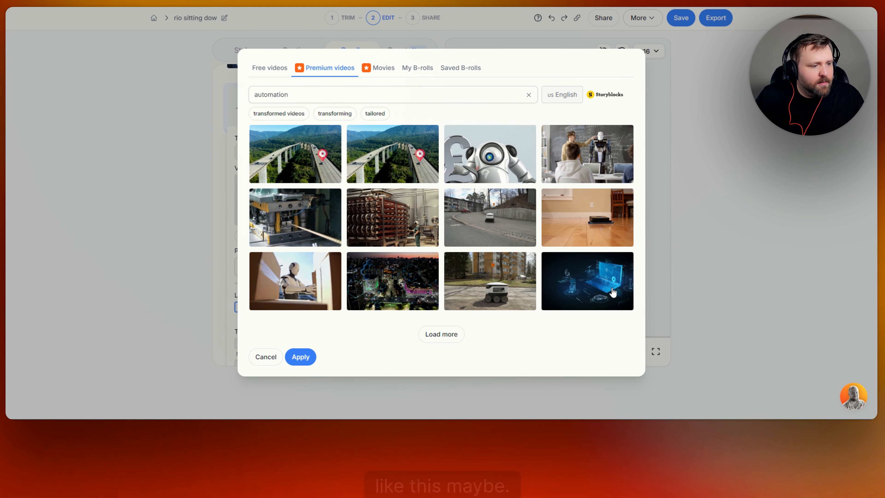
left_click(586, 278)
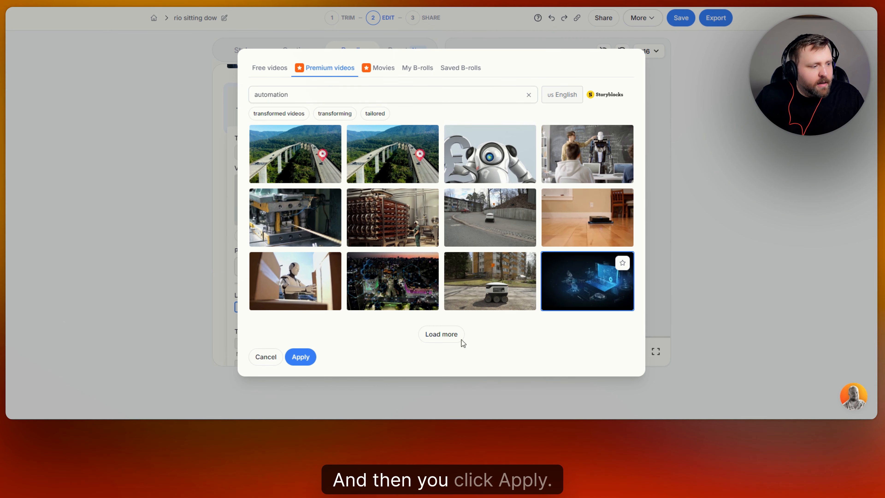
left_click(301, 356)
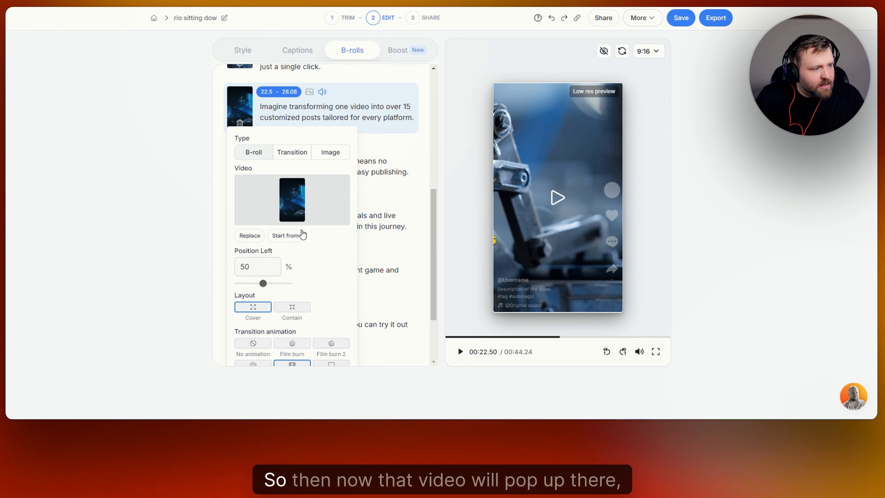
Step: Preview the new B-roll, then start a Transition insert on the 28.08–33.45 'user friendly interface' line
left_click(556, 199)
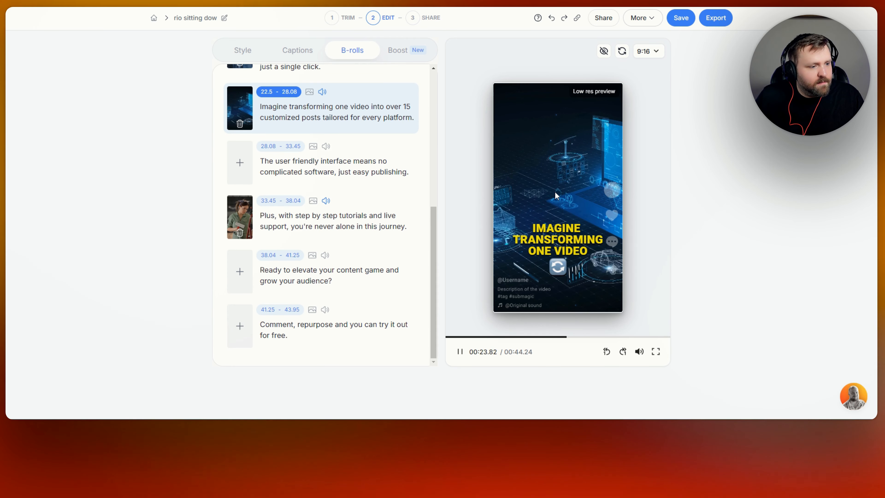
left_click(555, 192)
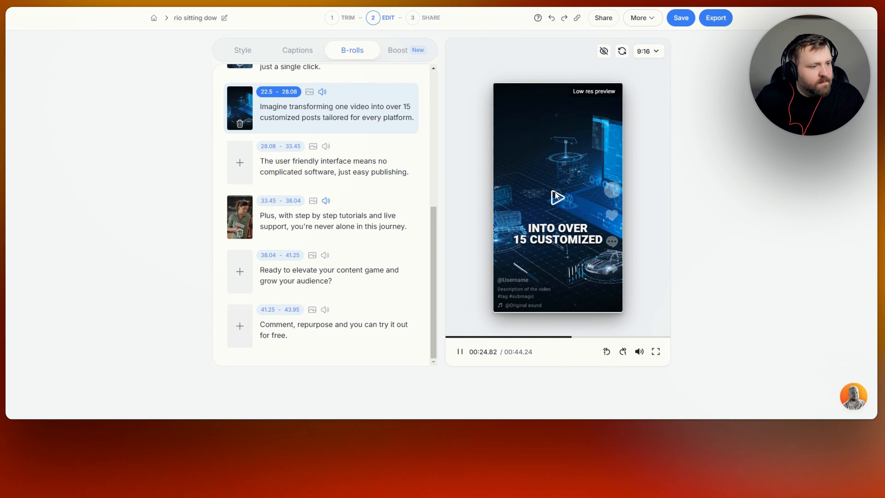
left_click(240, 171)
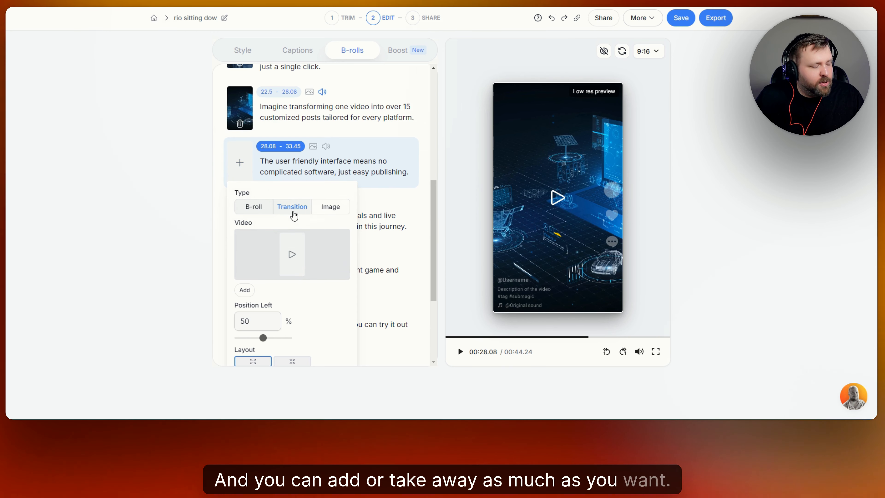
left_click(330, 206)
scroll(335, 146, "down", 3)
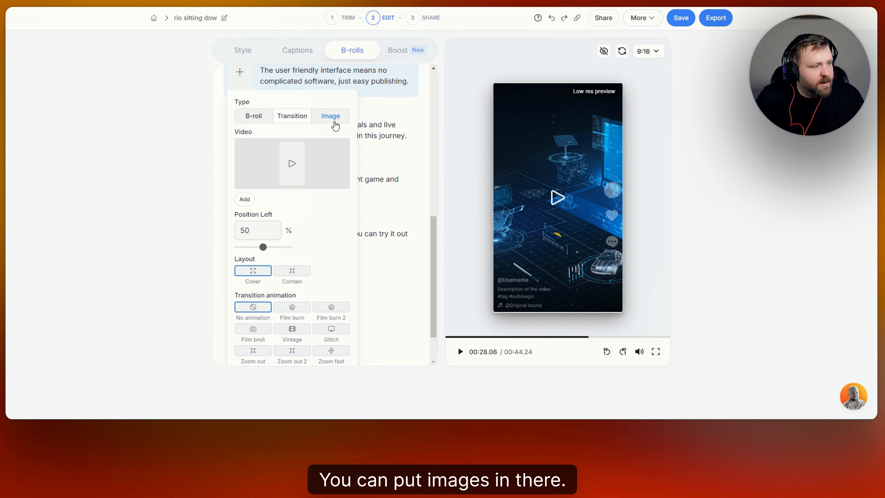
scroll(336, 138, "down", 1)
scroll(312, 150, "up", 1)
left_click(296, 117)
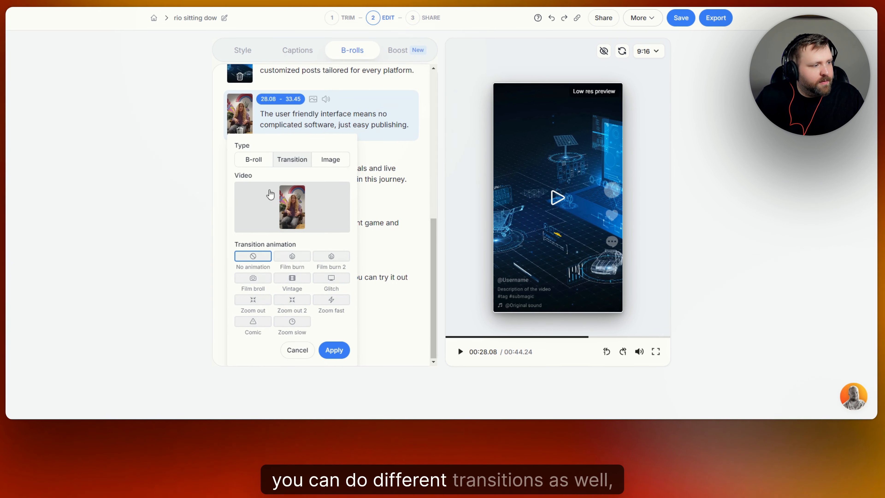
Step: Try the Film burn, Film burn 2, Glitch, Vintage and Film broll transitions, then close the popup
left_click(292, 257)
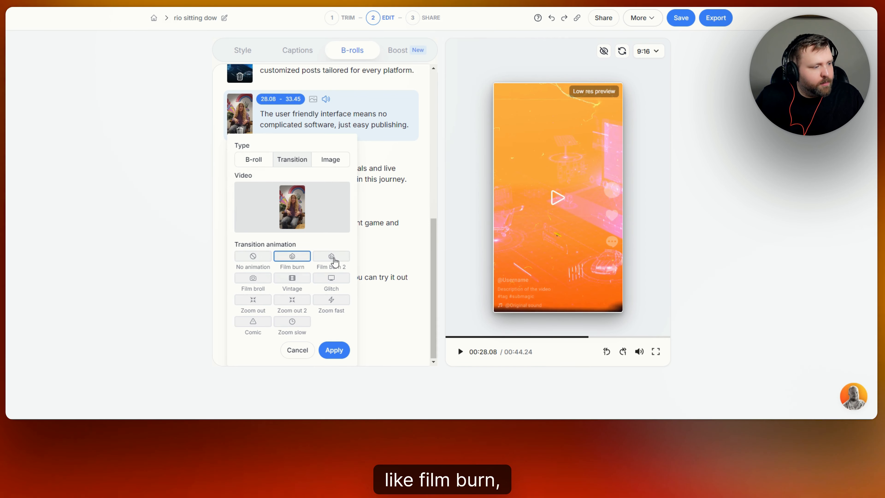
left_click(333, 256)
left_click(330, 281)
left_click(292, 280)
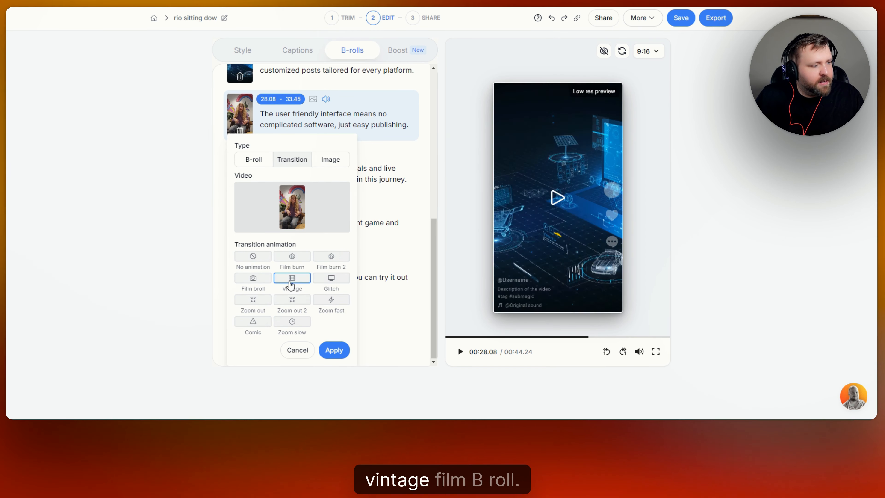
left_click(253, 280)
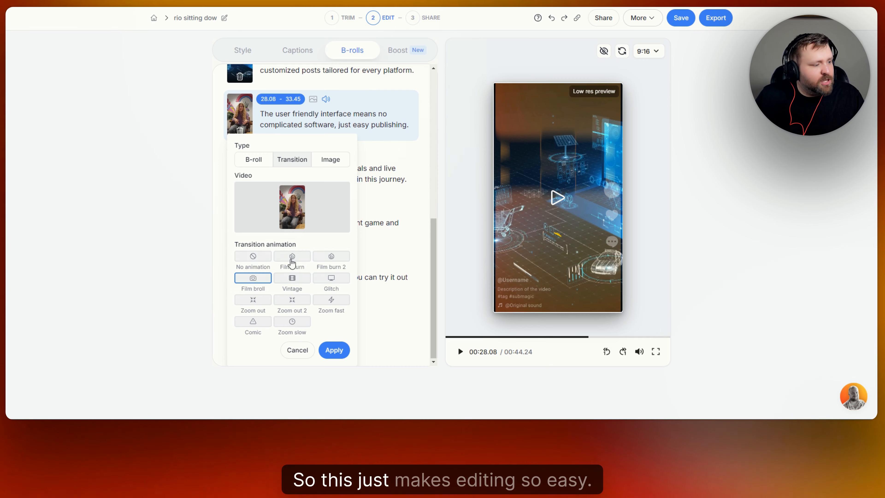
left_click(298, 350)
scroll(328, 200, "up", 10)
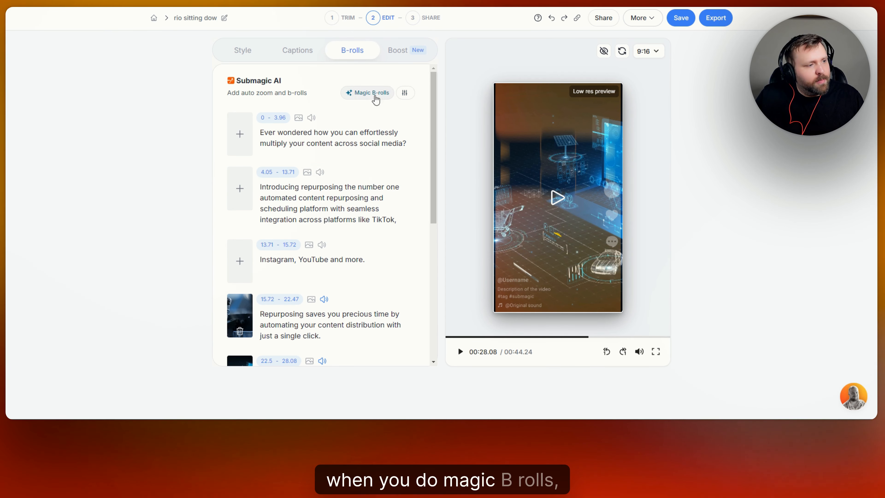
Step: Drag the Magic B-rolls 'Percentage of B-rolls' slider down to 15%
left_click(405, 92)
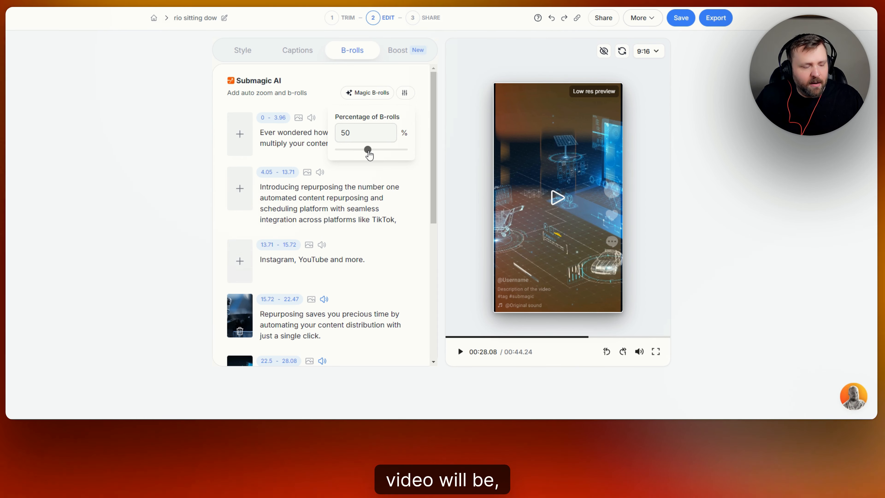
left_click_drag(369, 155, 343, 162)
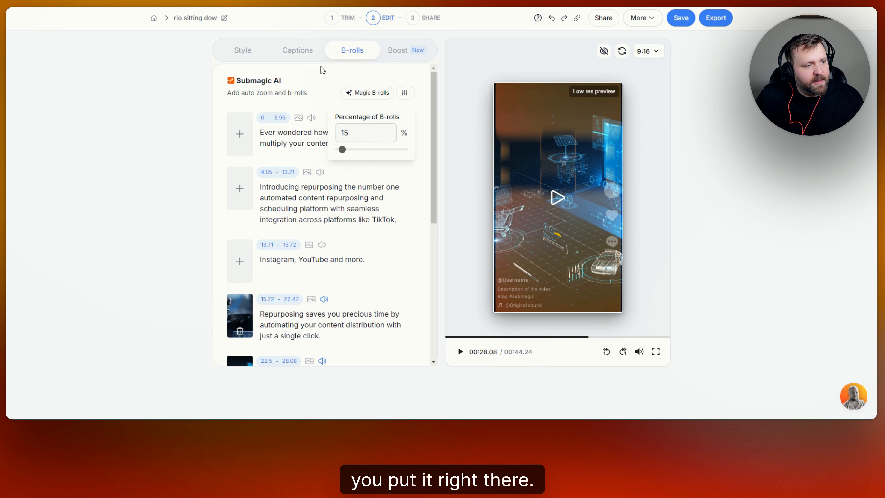
left_click(366, 94)
scroll(390, 163, "down", 6)
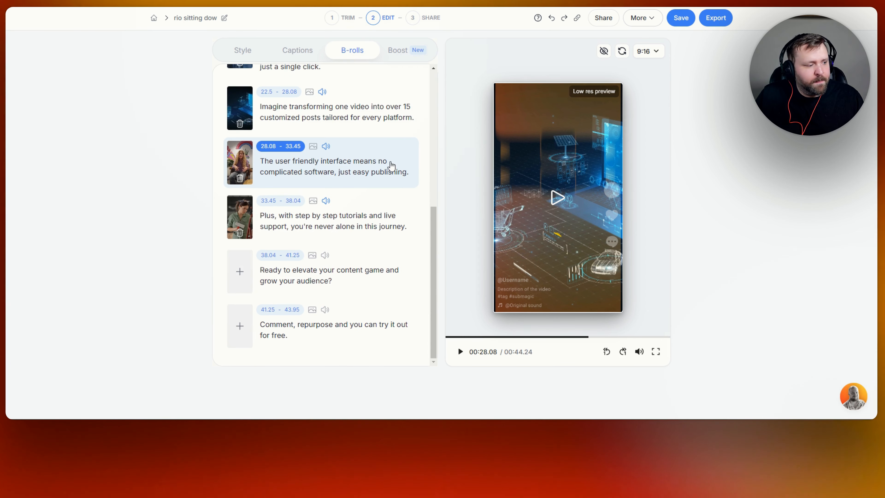
scroll(416, 187, "up", 10)
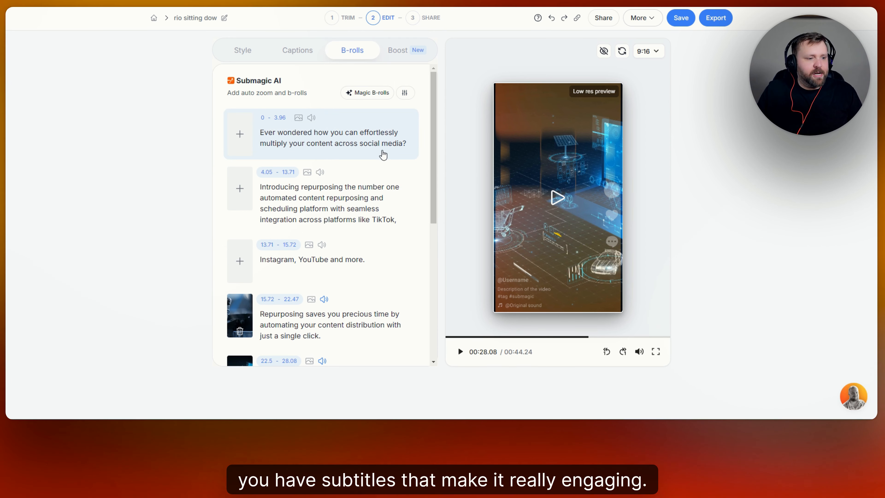
Step: Turn on AI Hook title under Boost, preview it from the start, and apply the ENRICO theme
left_click(399, 52)
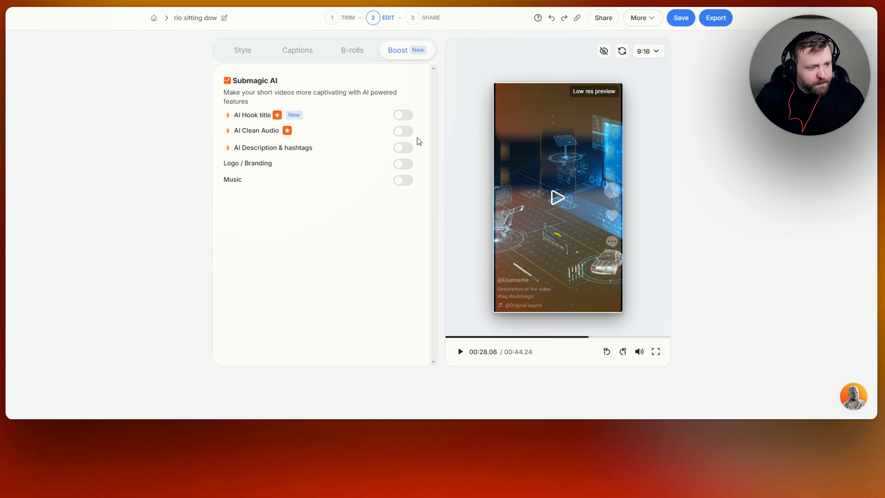
left_click(404, 119)
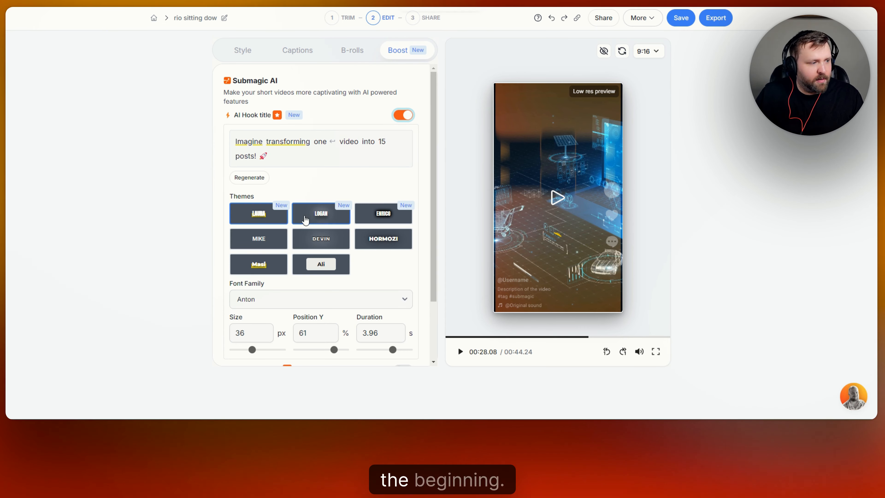
left_click(556, 198)
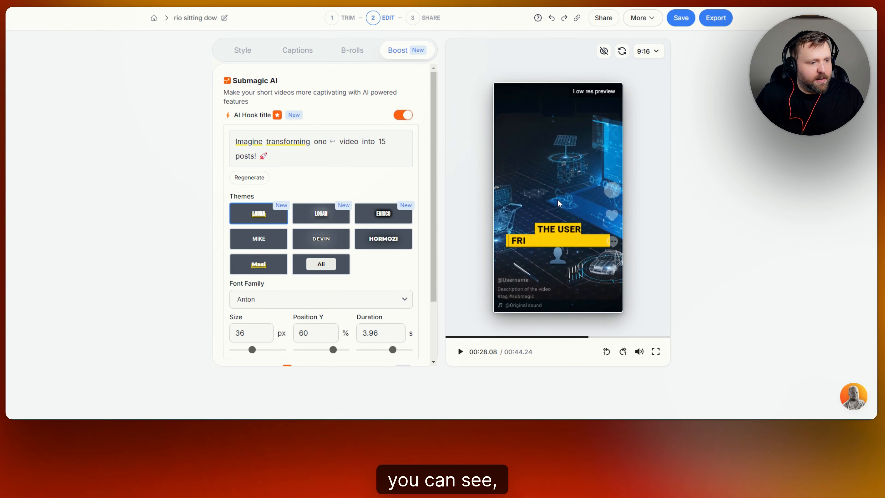
left_click(550, 240)
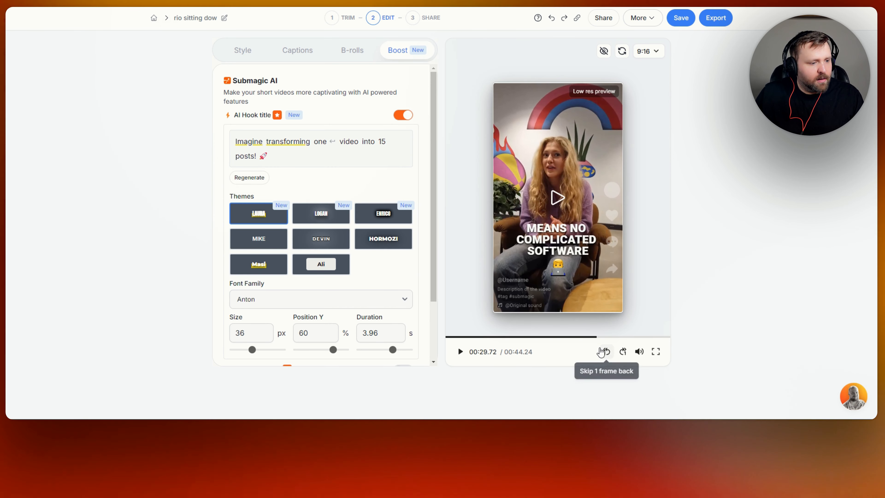
left_click(448, 338)
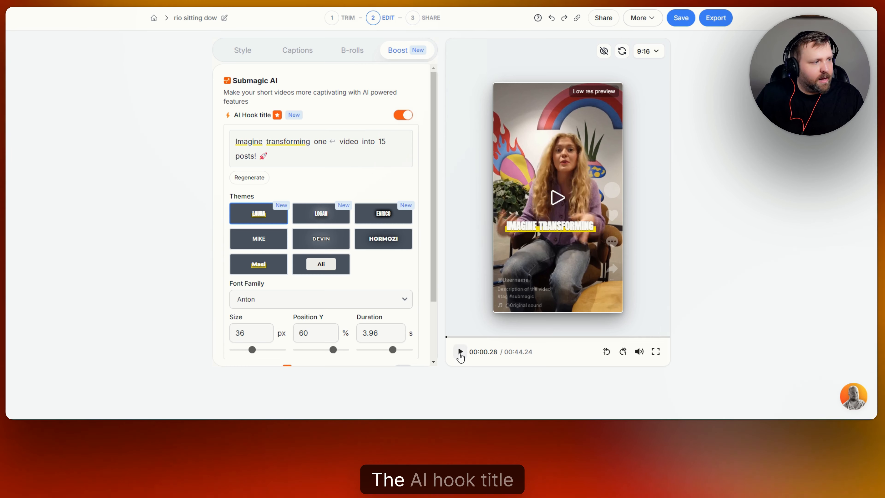
left_click(461, 352)
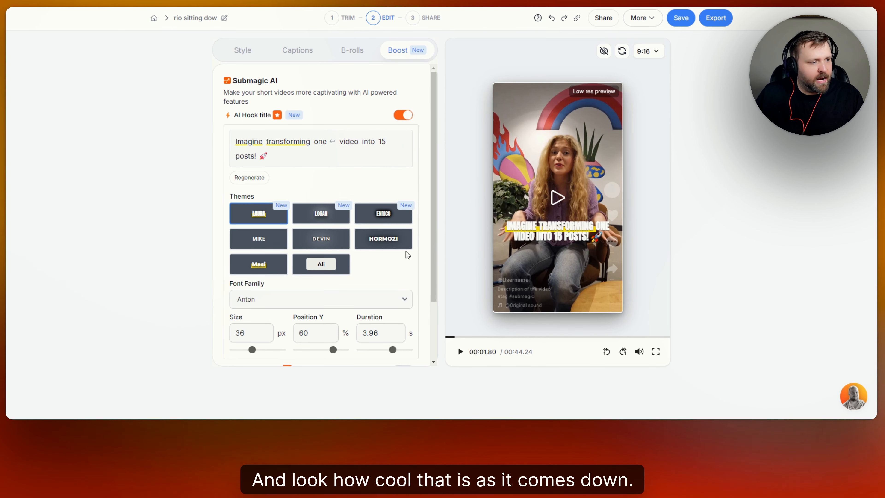
left_click(370, 220)
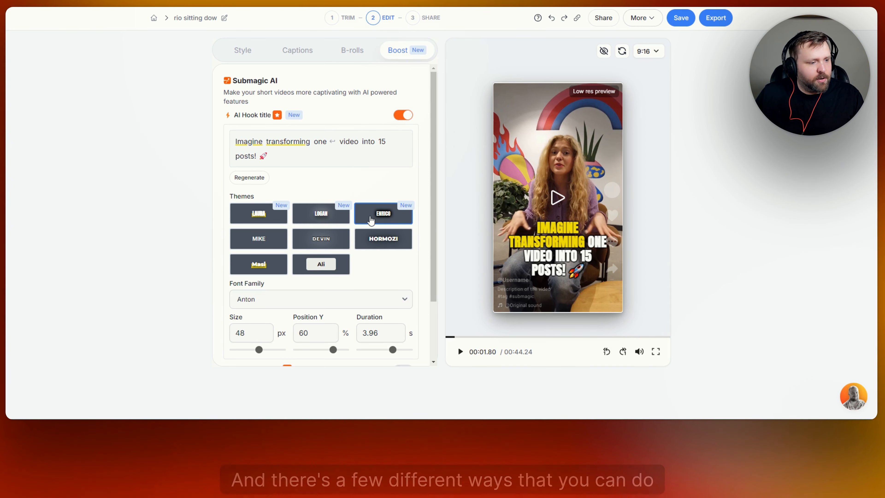
Step: Switch the hook title to the LAURA theme with the TheBold font
left_click(259, 213)
scroll(369, 216, "down", 2)
left_click(398, 228)
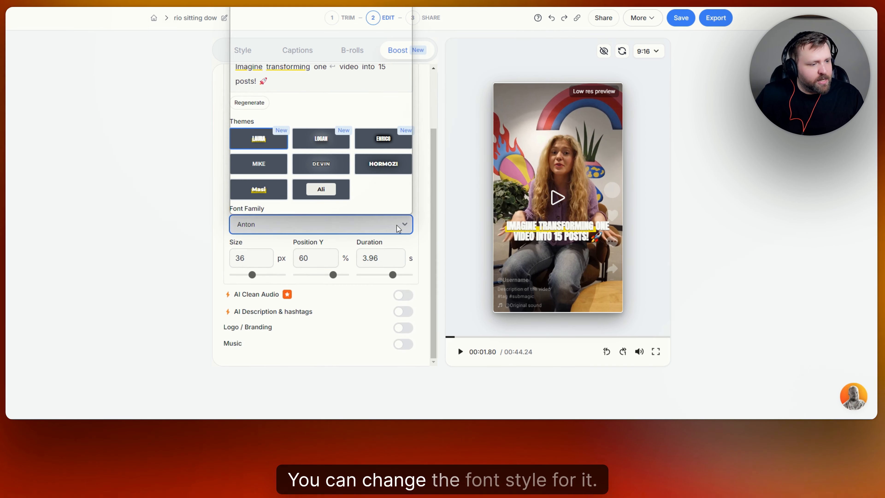
left_click(284, 59)
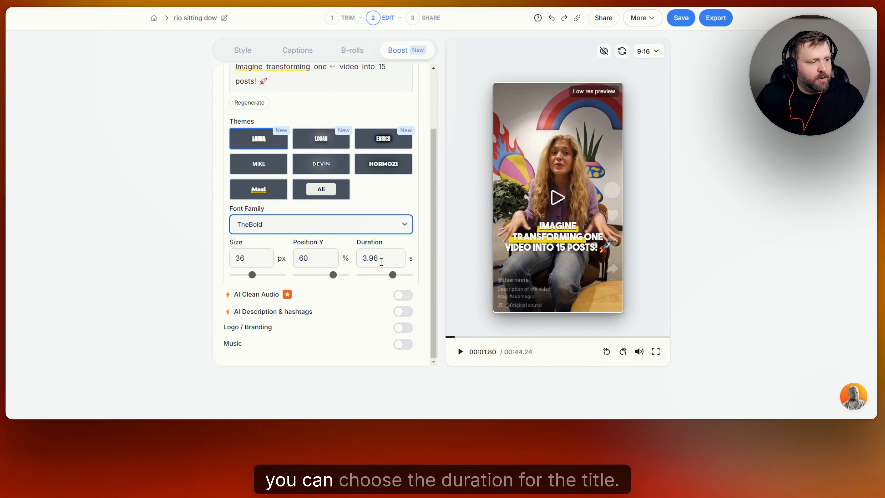
Step: Shorten the hook title duration to 2.1 seconds and jump the preview near the start
left_click(392, 276)
left_click_drag(393, 276, 383, 279)
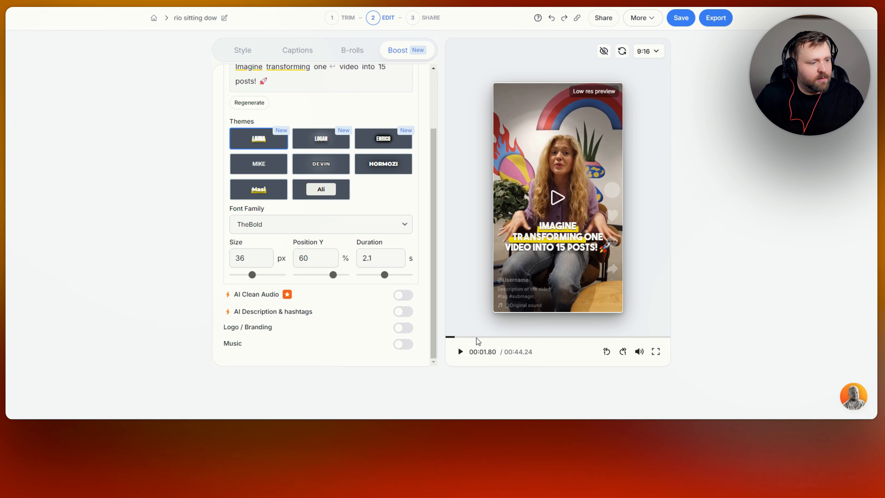
left_click(448, 336)
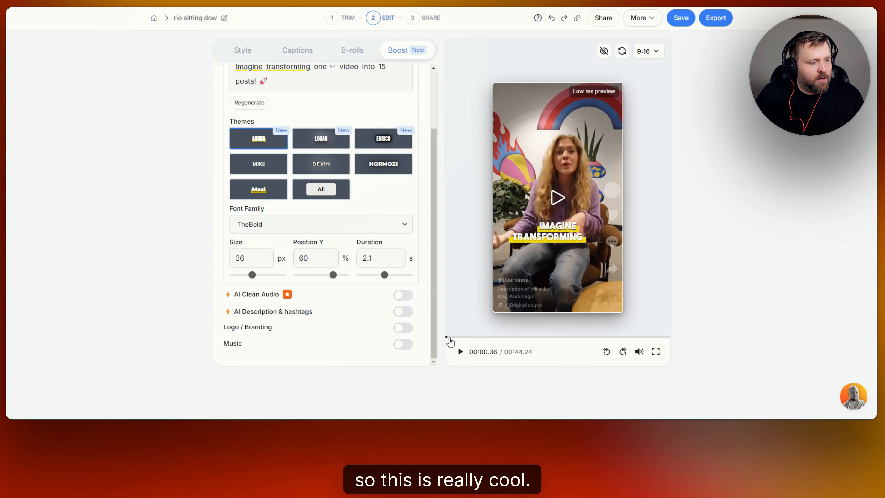
scroll(366, 205, "up", 2)
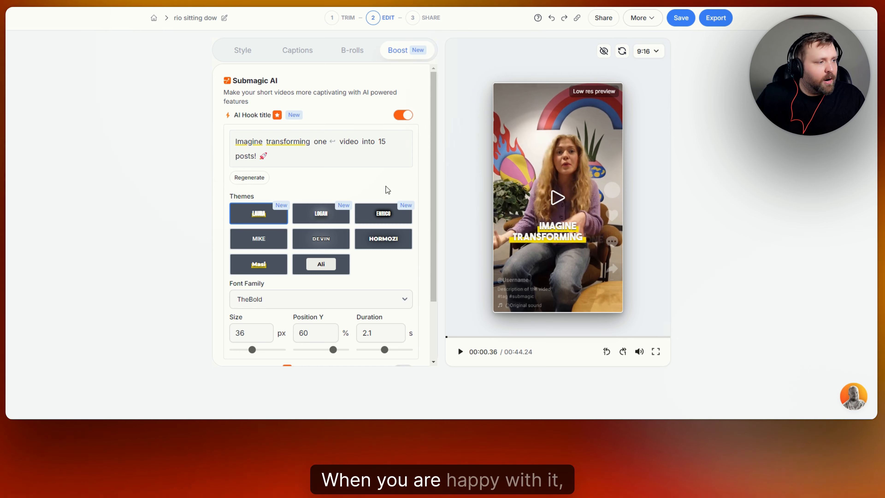
scroll(386, 188, "down", 2)
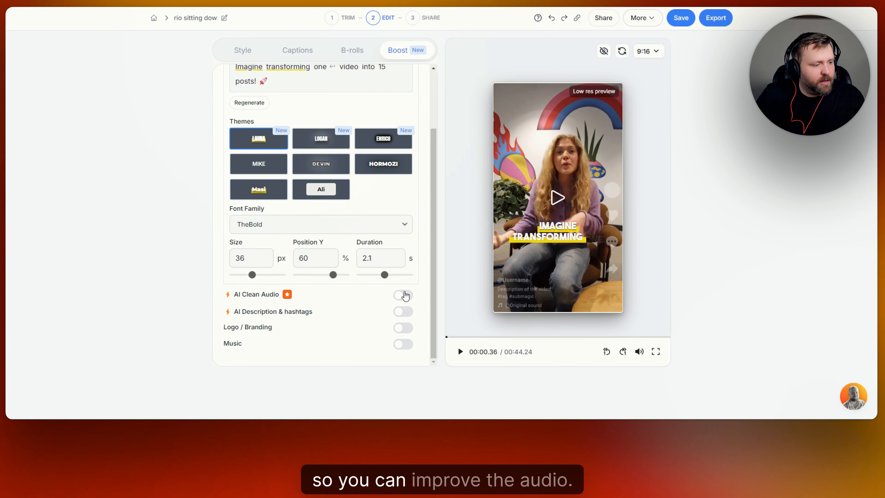
Step: Turn on AI Description & hashtags, choose the Long version, and switch Logo / Branding on
left_click(403, 312)
scroll(344, 296, "down", 3)
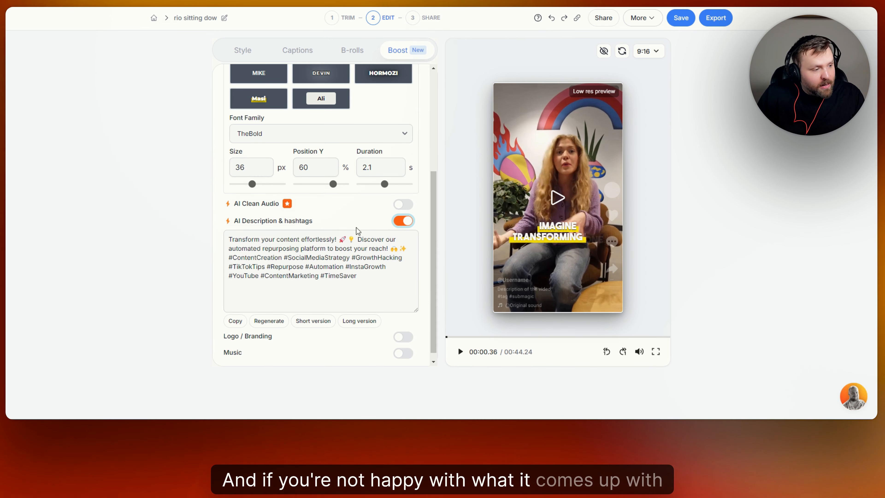
scroll(244, 308, "down", 1)
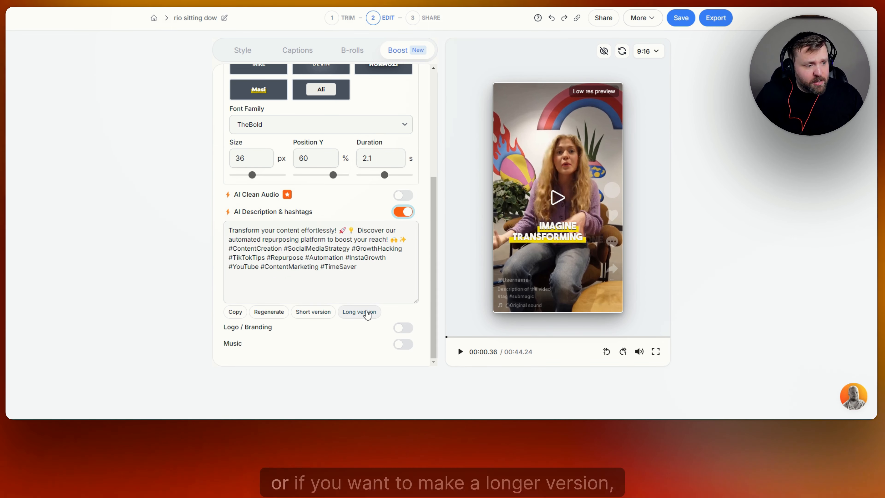
left_click(362, 312)
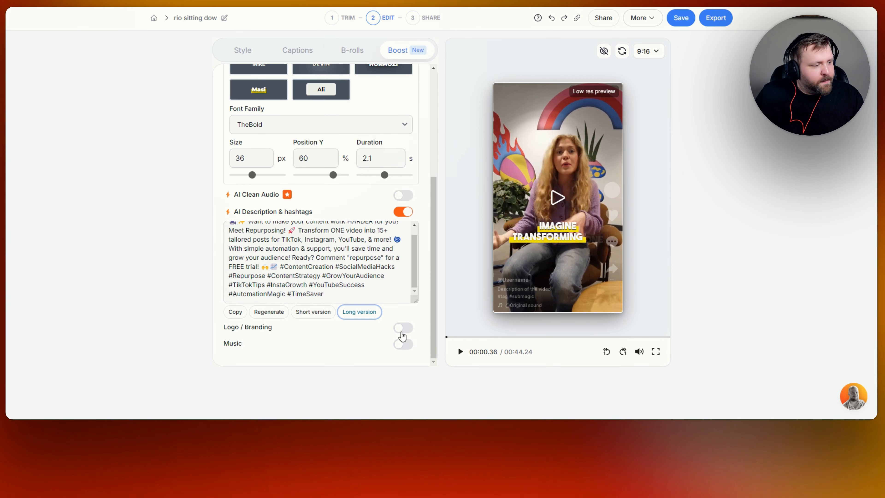
left_click(403, 328)
Step: Set the logo type to Text and enter the brand's social handle
scroll(358, 311, "down", 3)
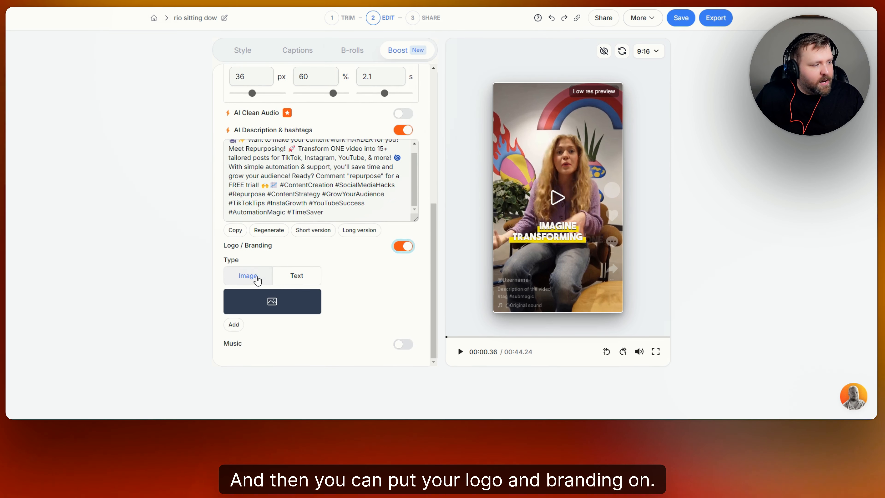
left_click(315, 279)
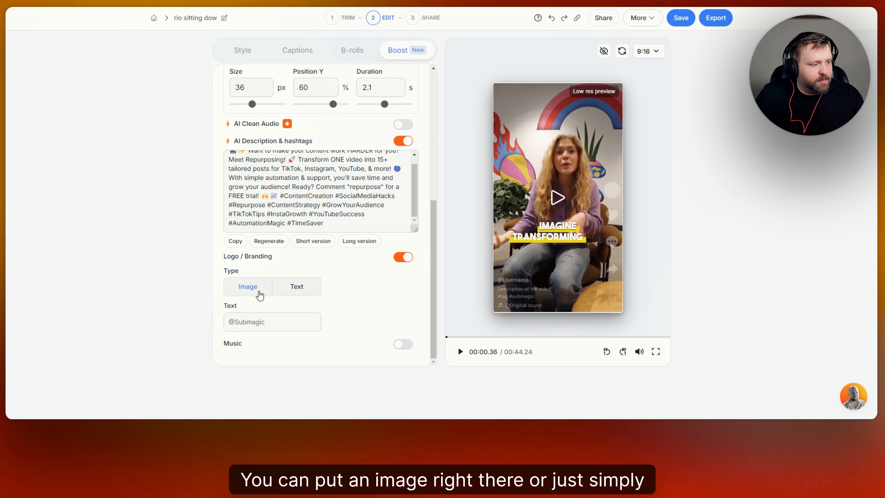
left_click(255, 322)
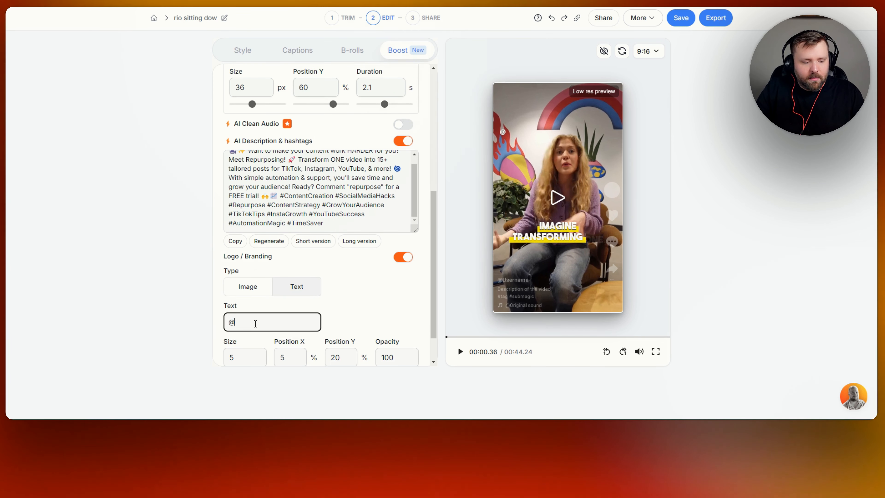
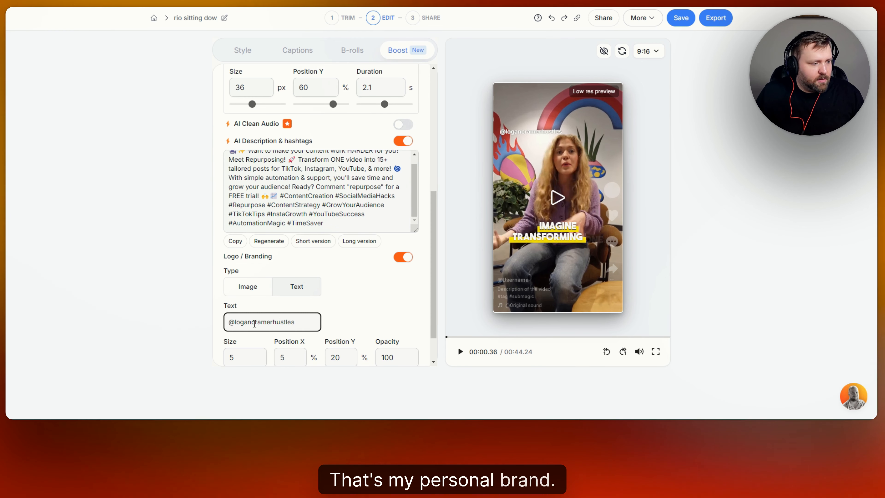
left_click(376, 306)
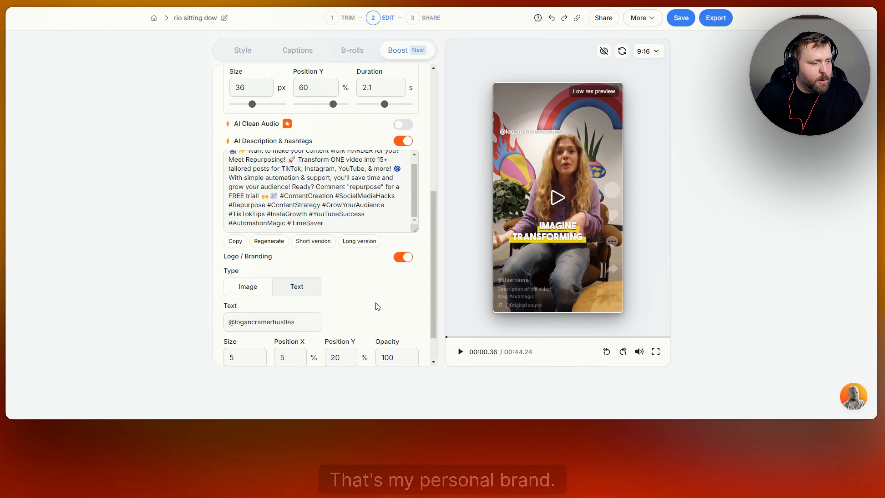
Step: Switch the logo type to Image, then turn Logo / Branding off
scroll(375, 306, "down", 1)
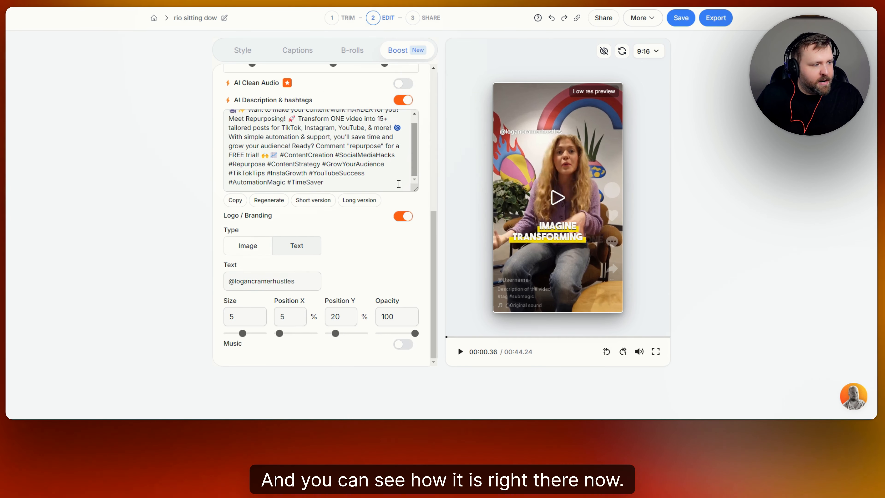
left_click(252, 248)
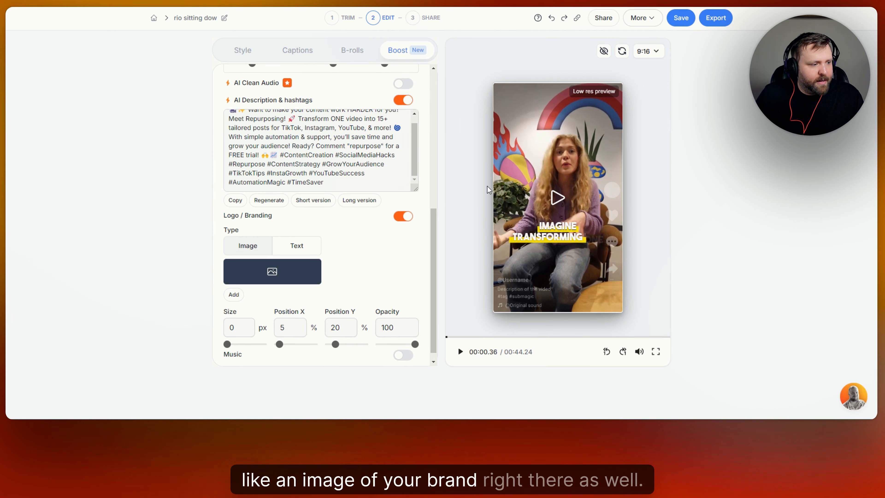
left_click(403, 217)
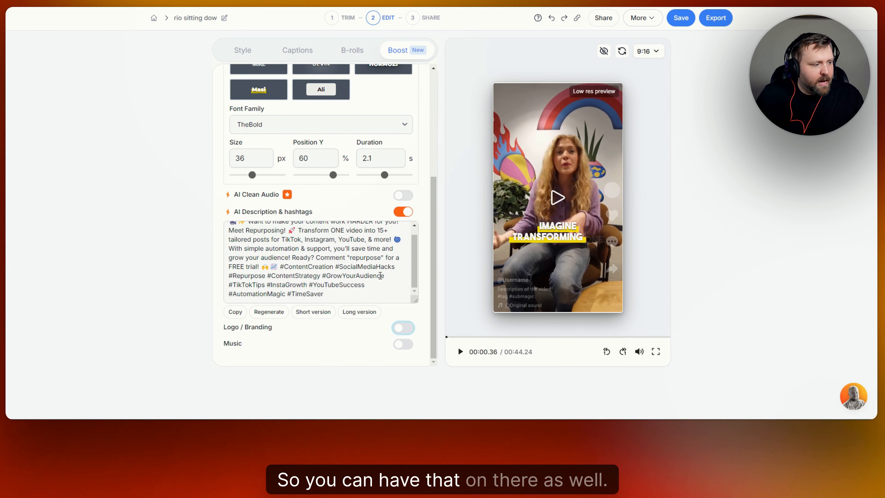
Step: Turn on background Music and lower its volume to 5%
left_click(397, 343)
scroll(397, 344, "down", 2)
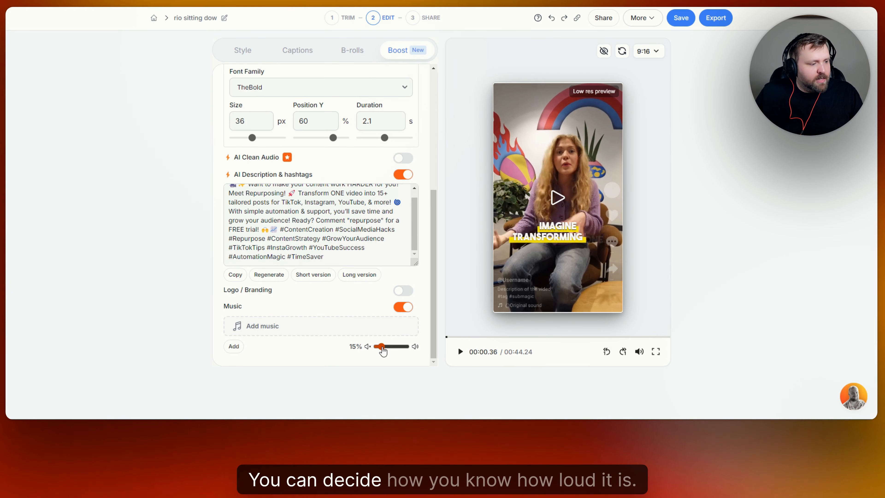
left_click_drag(380, 347, 377, 347)
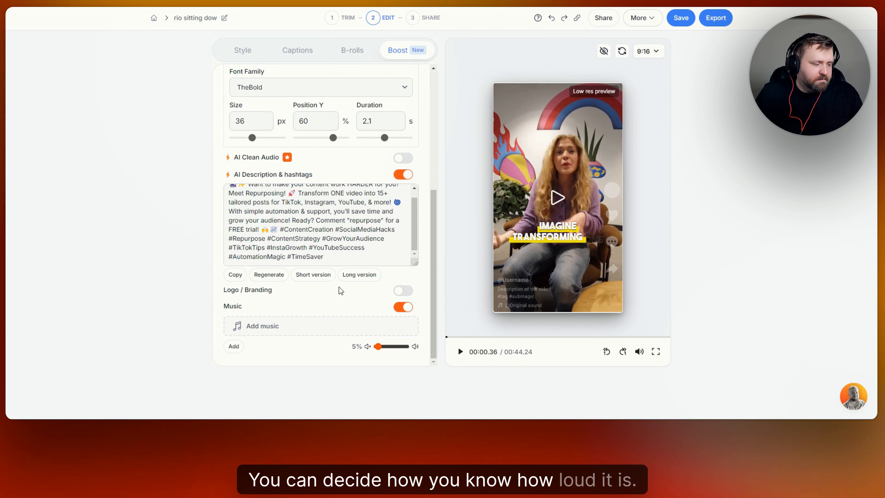
Step: Apply the hidden-enemy-icosphere track from Own music as the background music
left_click(328, 327)
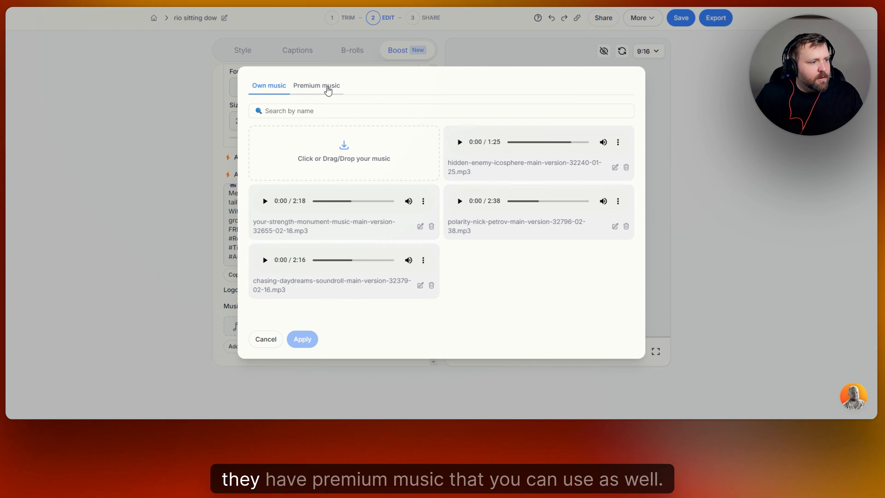
left_click(324, 87)
left_click(280, 70)
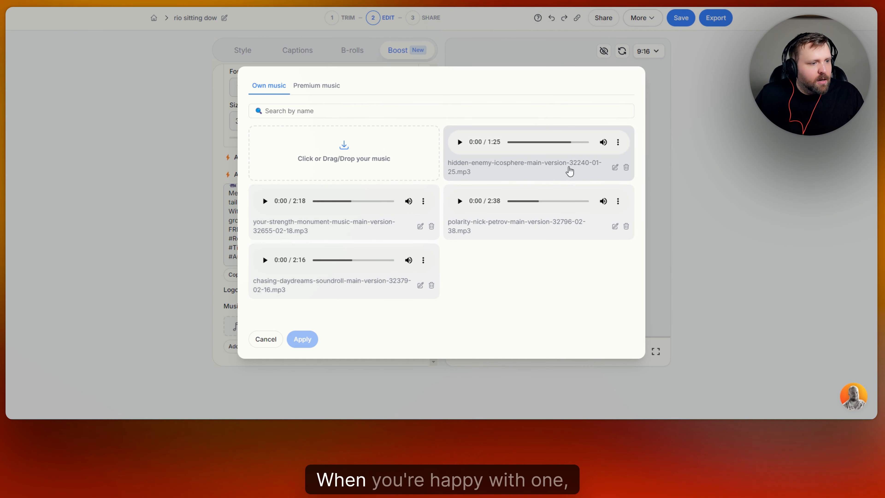
left_click(571, 168)
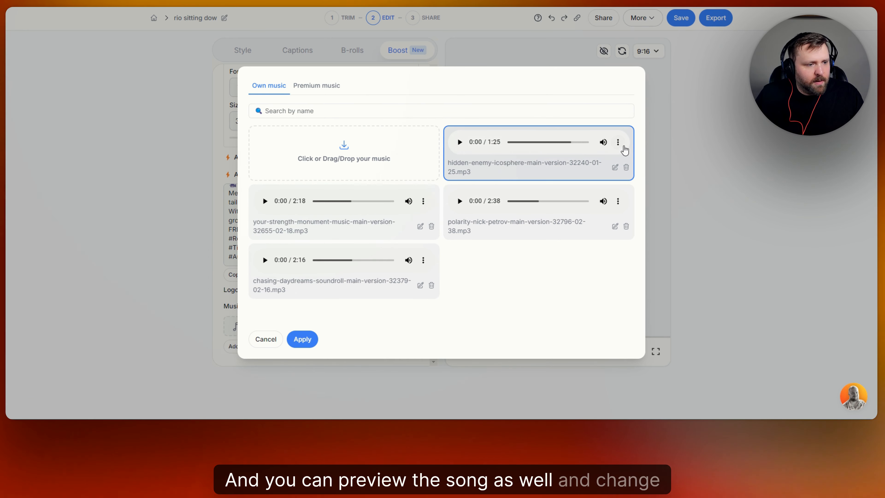
left_click(276, 345)
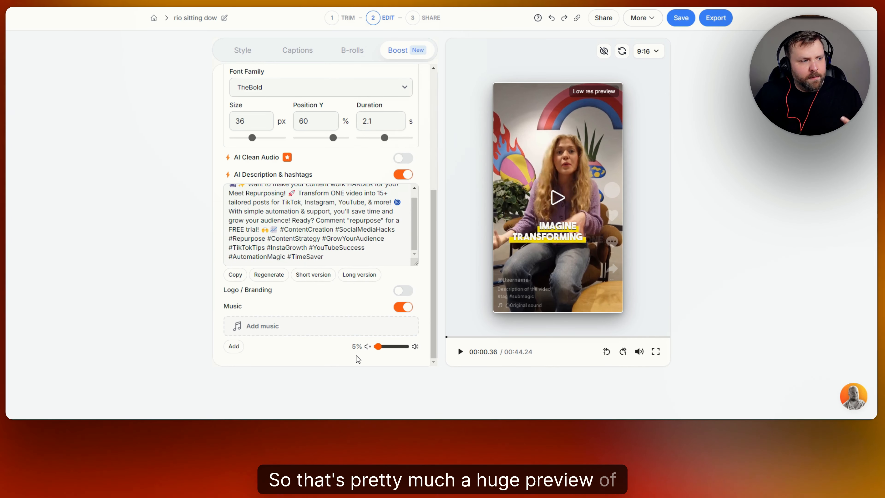
Step: Check the Style, Captions, B-rolls and Boost panels, then save the project
scroll(327, 276, "up", 2)
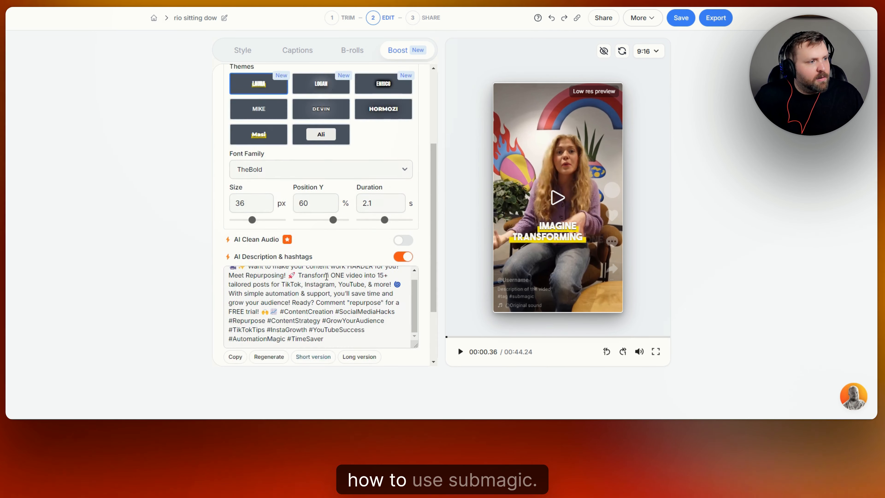
scroll(327, 276, "up", 3)
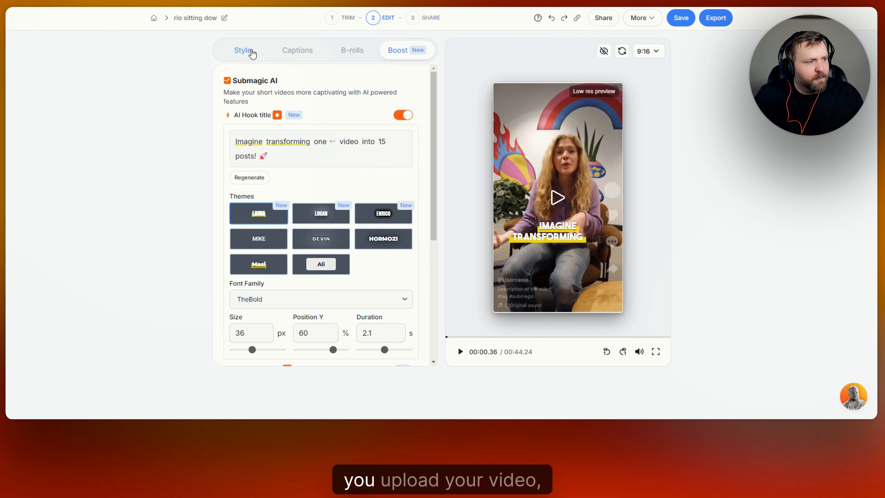
left_click(252, 53)
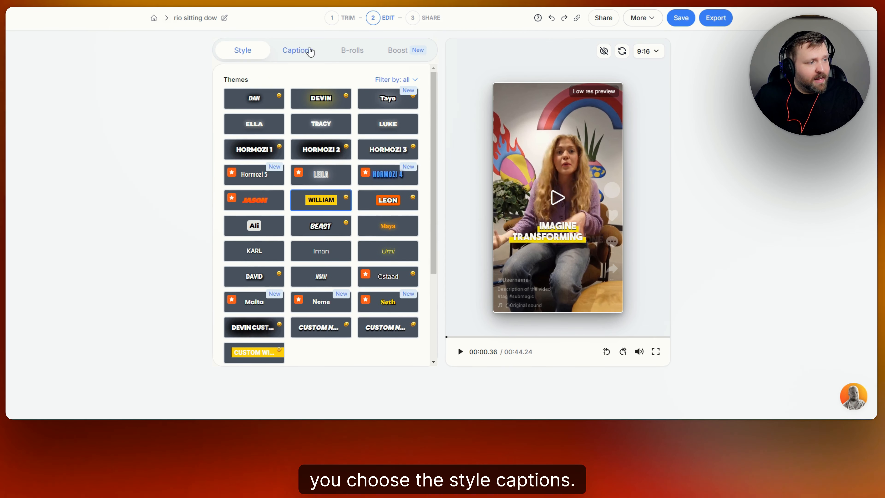
left_click(310, 52)
left_click(353, 53)
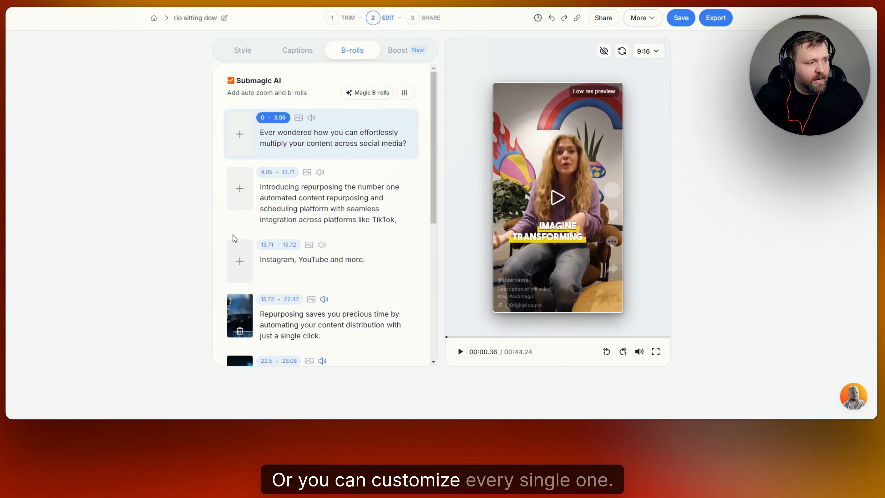
left_click(401, 57)
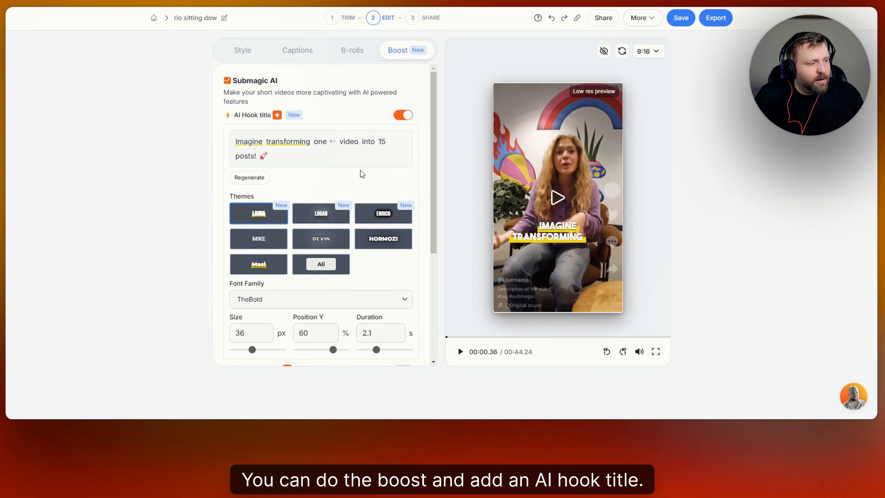
scroll(361, 174, "down", 4)
scroll(293, 297, "down", 1)
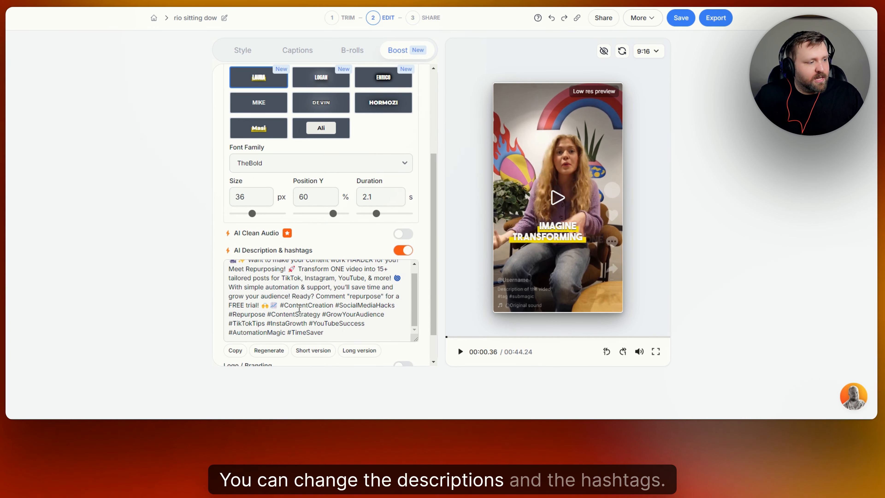
scroll(309, 299, "up", 1)
scroll(353, 246, "down", 1)
scroll(353, 246, "down", 1)
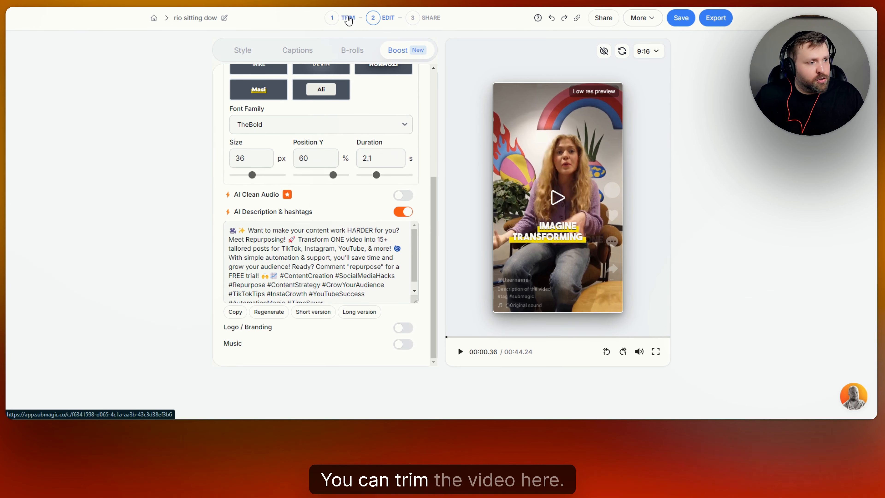
left_click(681, 19)
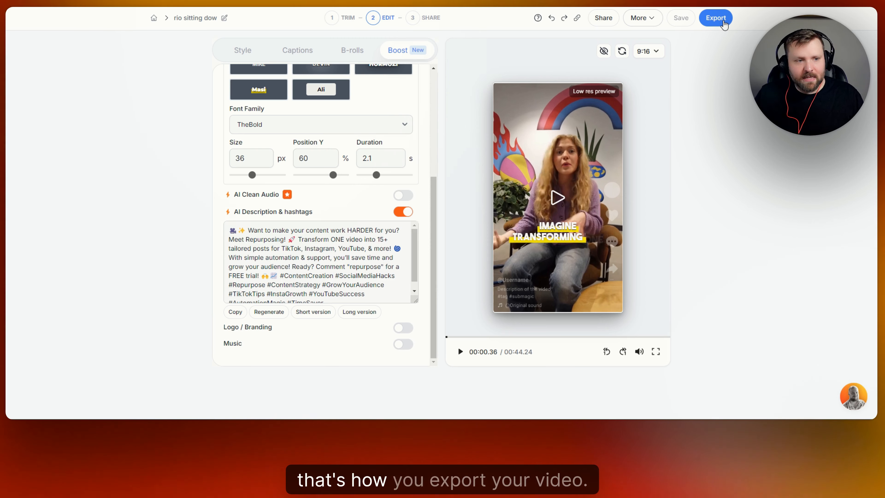
Step: Export the video at Ultra HD quality and 30 fps
left_click(725, 24)
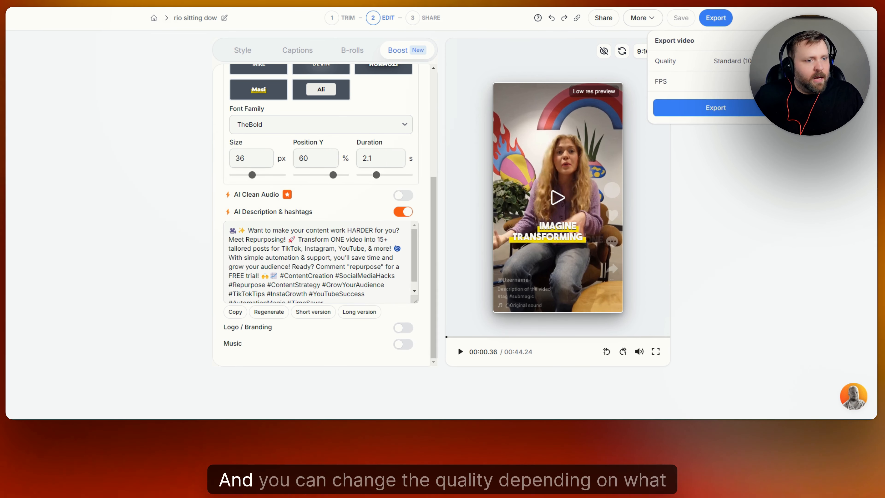
left_click(735, 60)
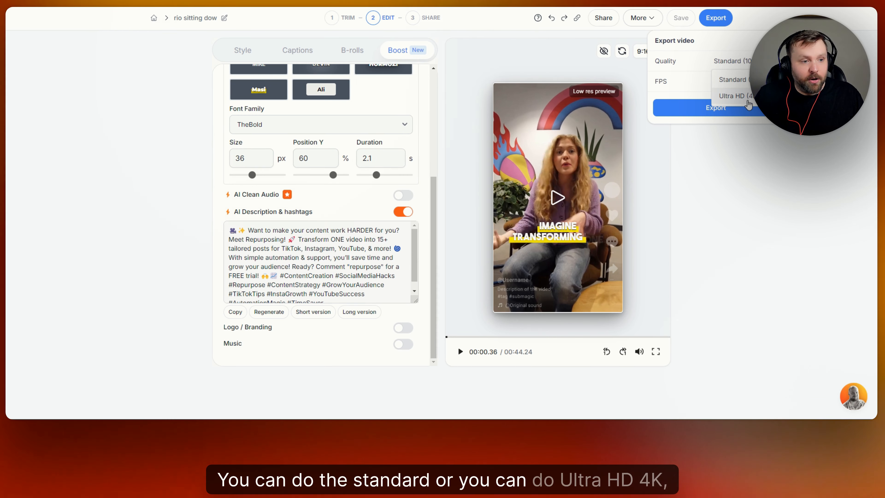
left_click(747, 101)
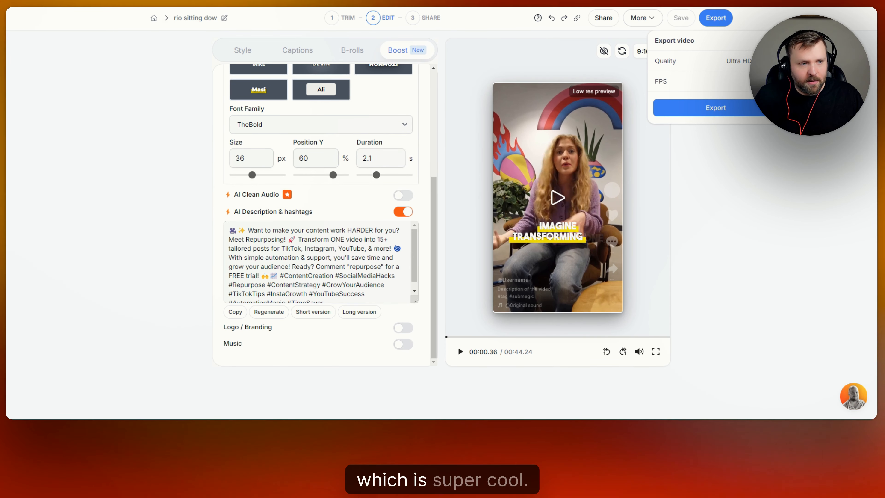
left_click(746, 81)
left_click(763, 120)
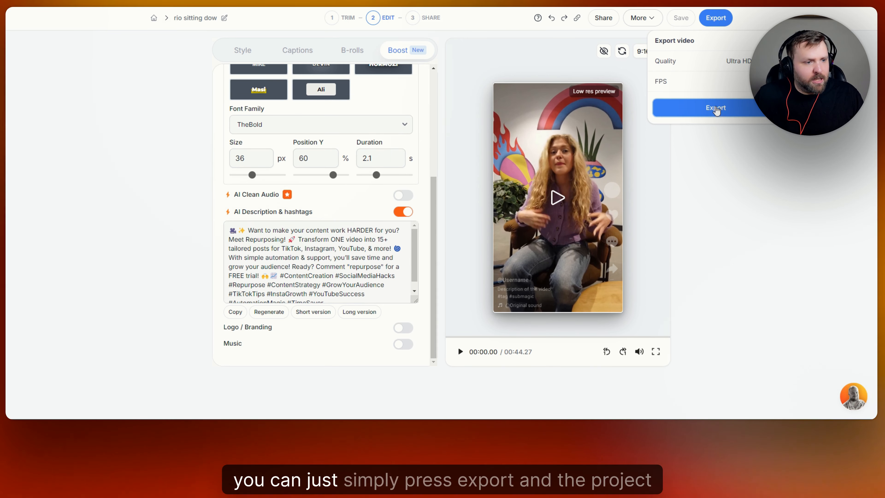
left_click(716, 114)
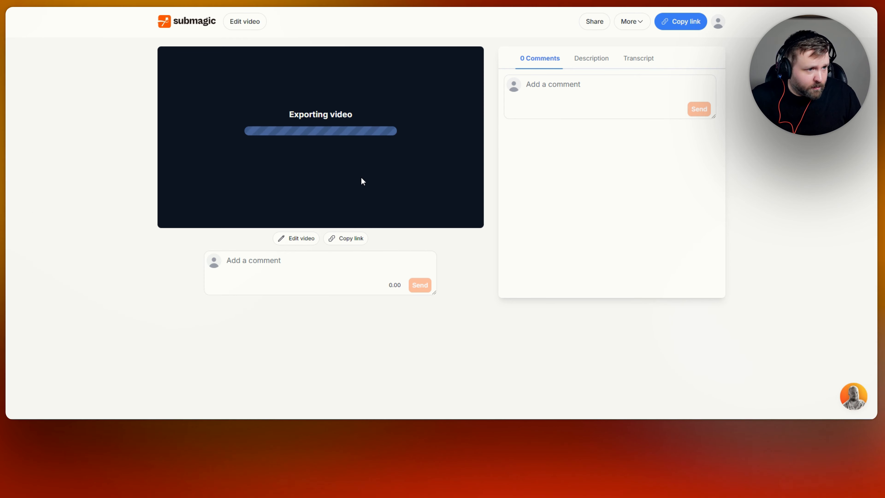
Step: Review the exported video's Description and Transcript tabs while the render finishes
left_click(581, 89)
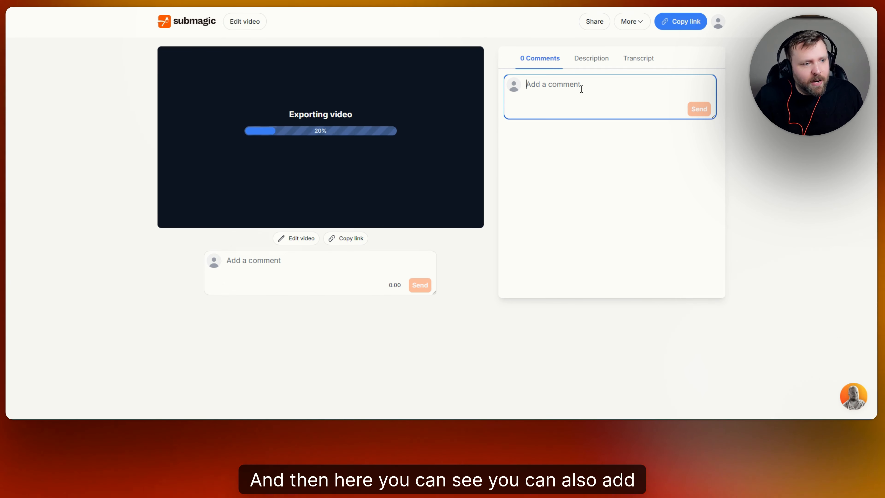
left_click(638, 59)
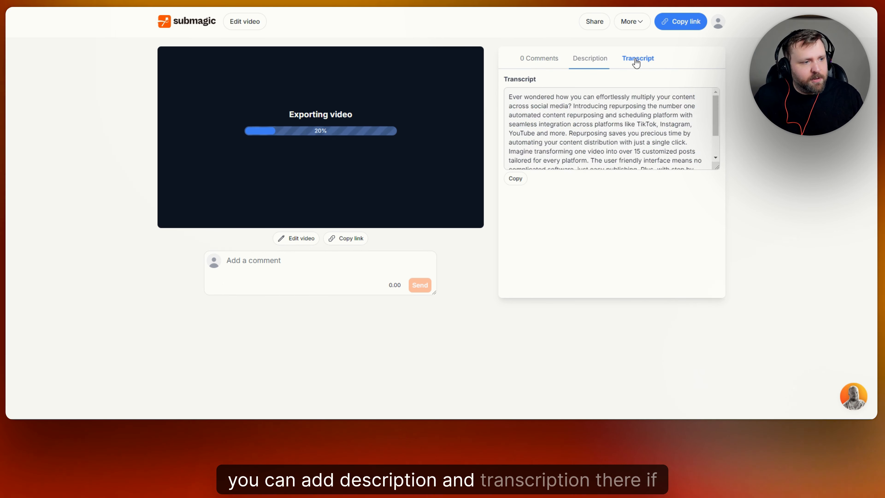
left_click(543, 60)
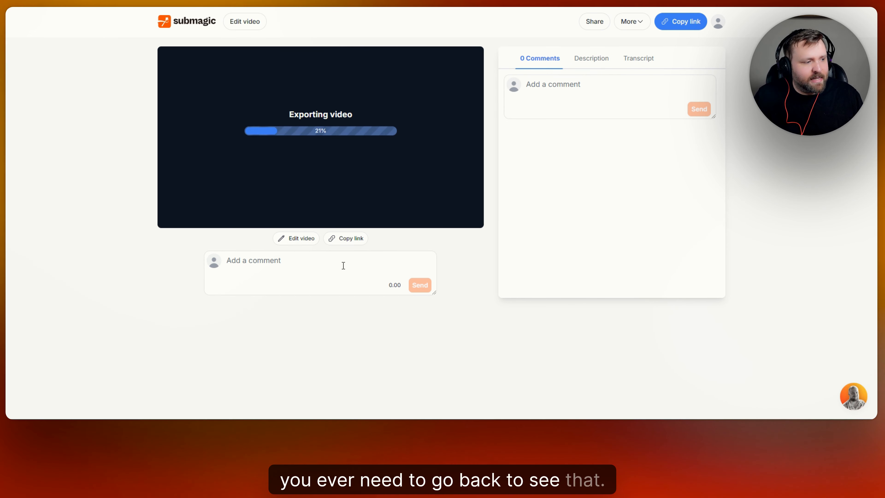
Step: Look over the team collaboration setup's workspace and email fields, close it, and focus the comment box
left_click(595, 22)
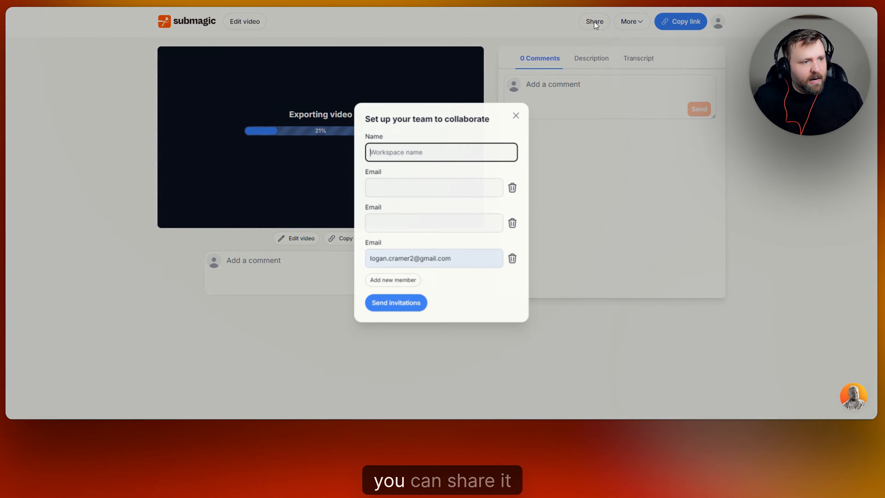
left_click(436, 188)
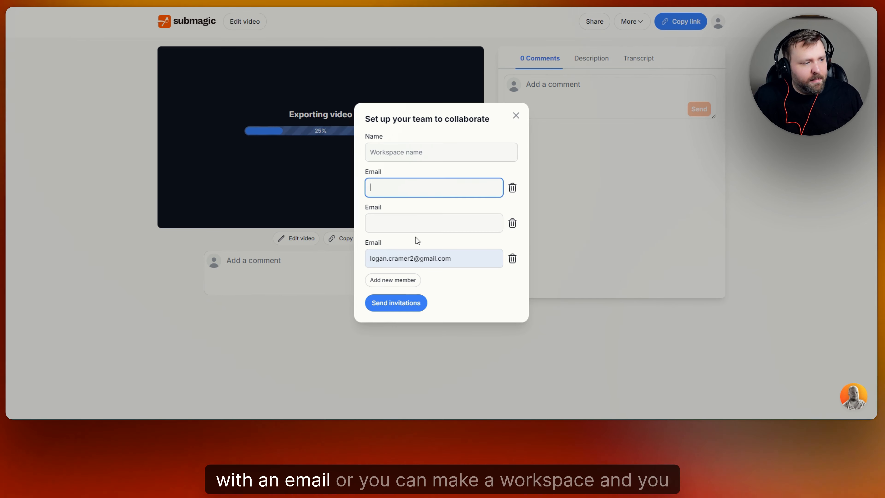
left_click(418, 223)
left_click(445, 157)
left_click(516, 115)
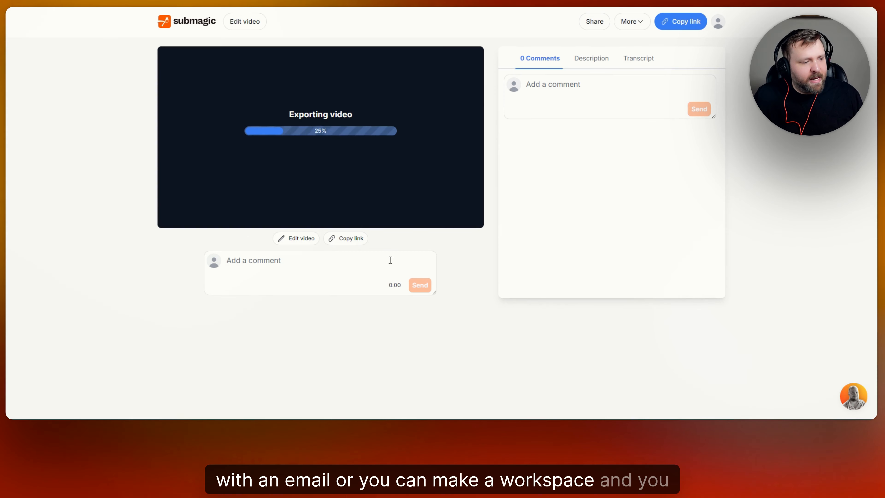
left_click(333, 263)
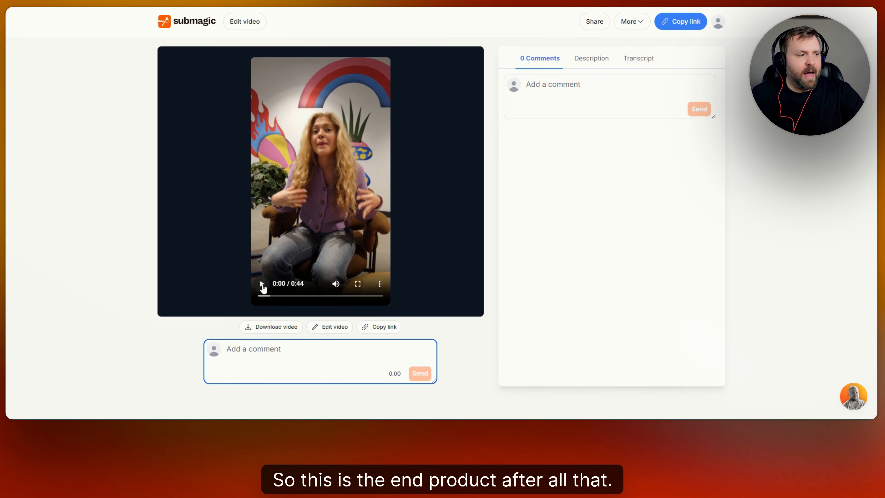
Step: Play the exported video, pause at 0:08, and return to the All Projects dashboard
left_click(262, 285)
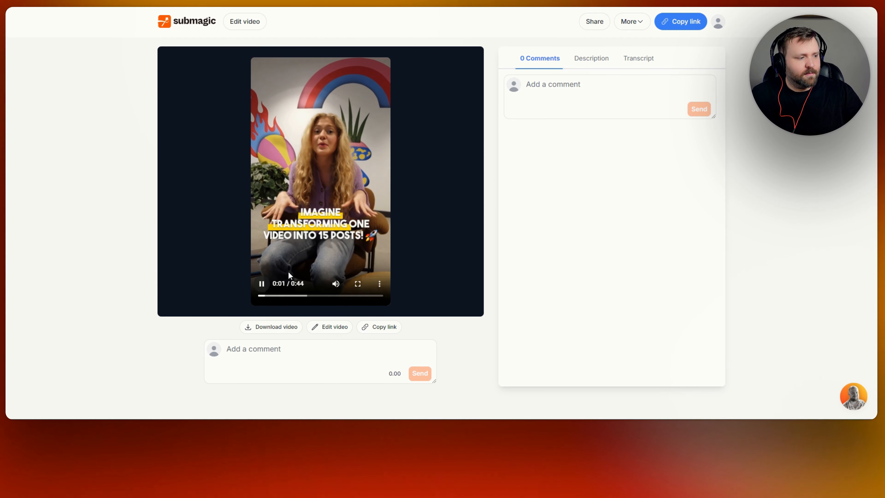
left_click(262, 286)
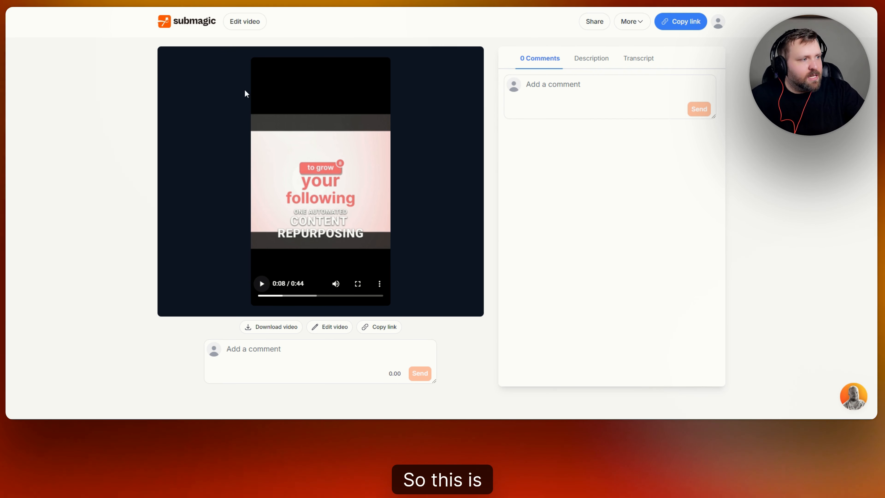
left_click(210, 25)
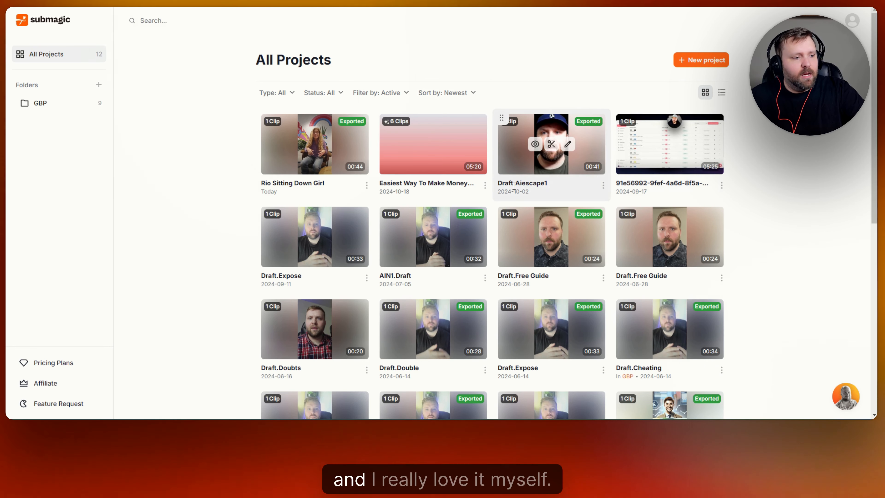
scroll(785, 191, "down", 5)
scroll(786, 185, "up", 5)
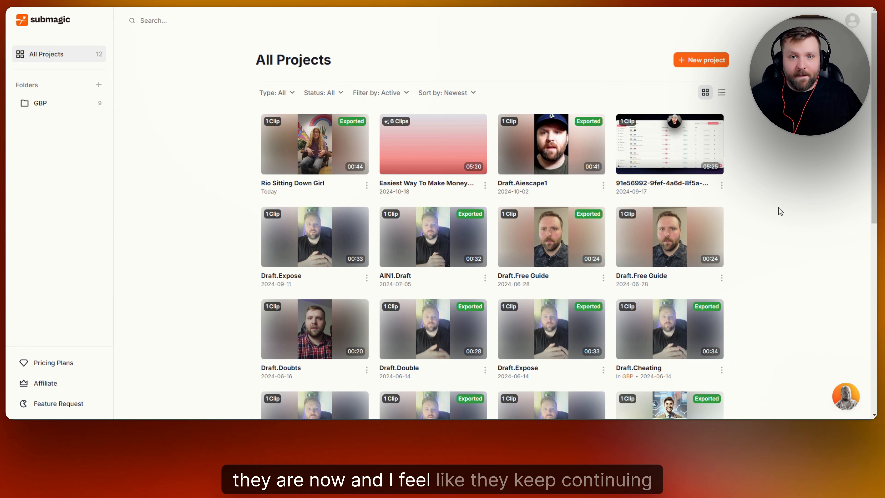
mouse_move(707, 145)
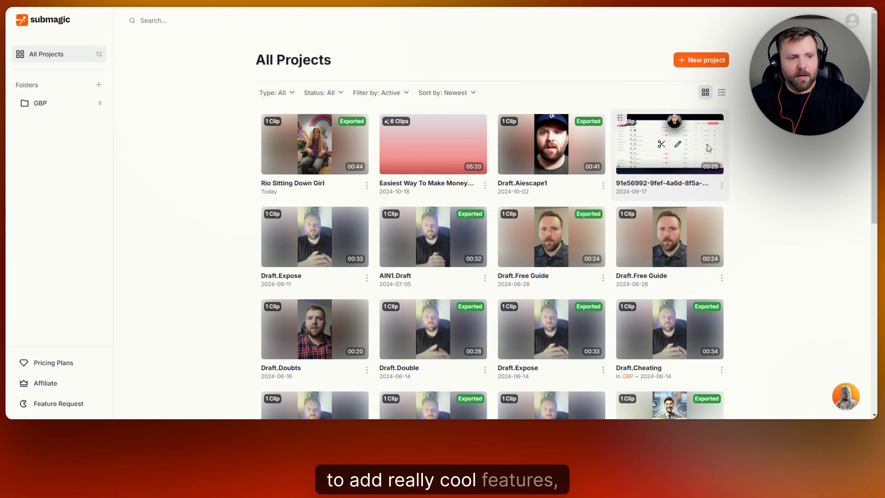